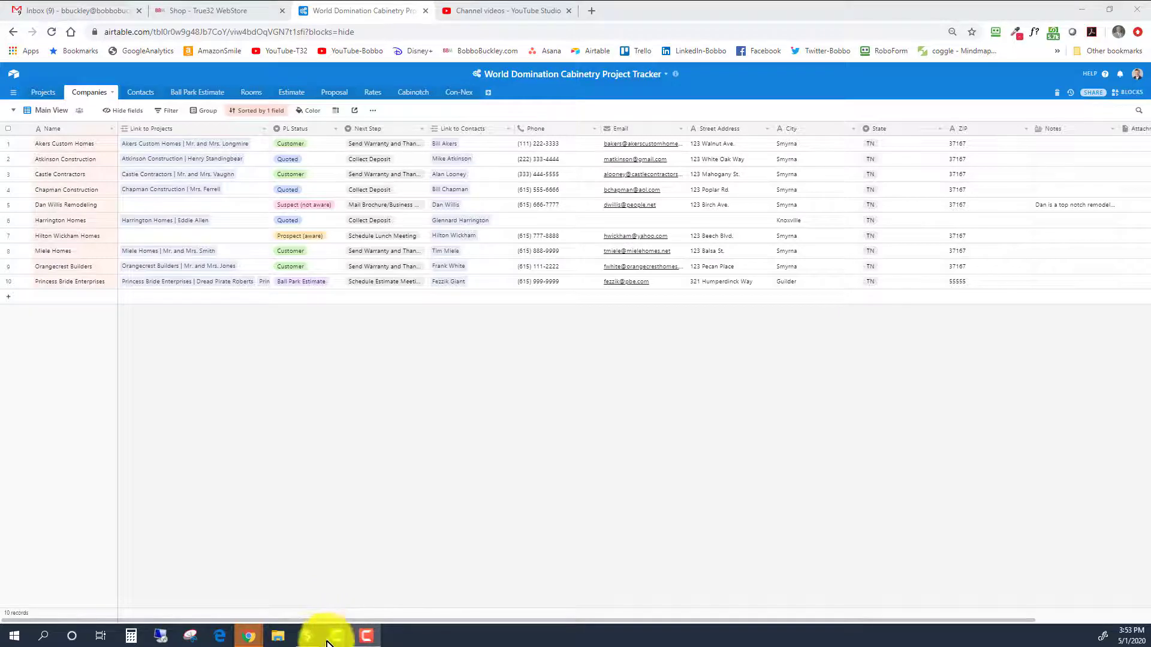
- Switch to Custom Cabinet Estimator and open the base cabinets of room Castle Dungeon 1 in the Buttercup Castle job
click(307, 636)
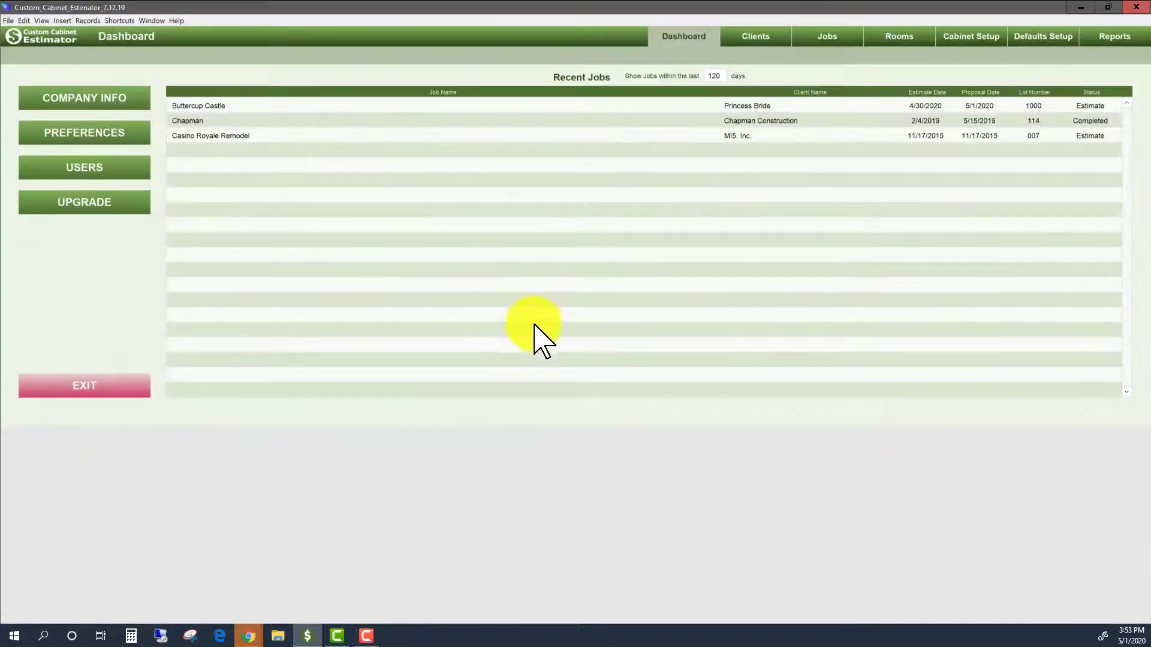
double_click(287, 114)
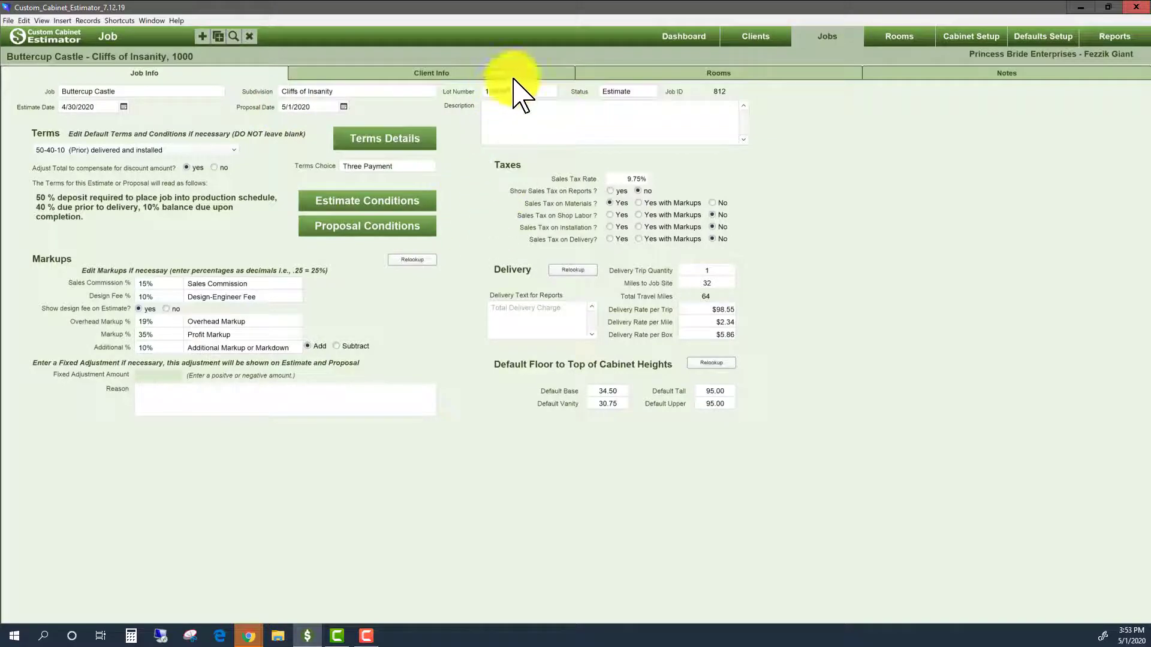
click(695, 72)
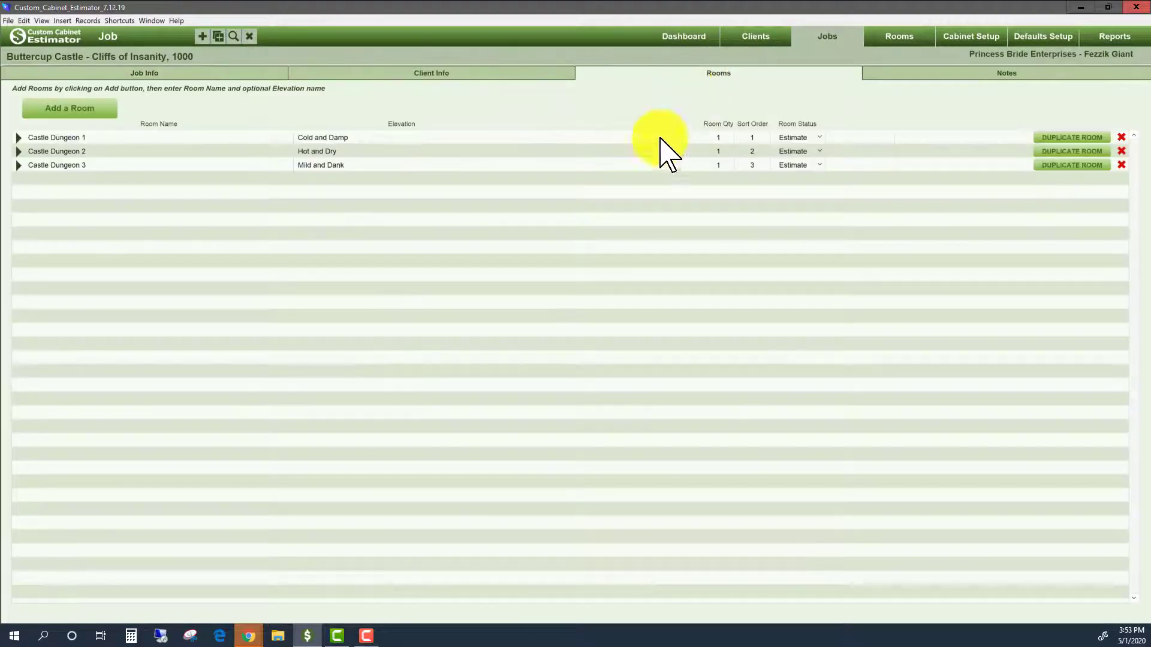
double_click(154, 142)
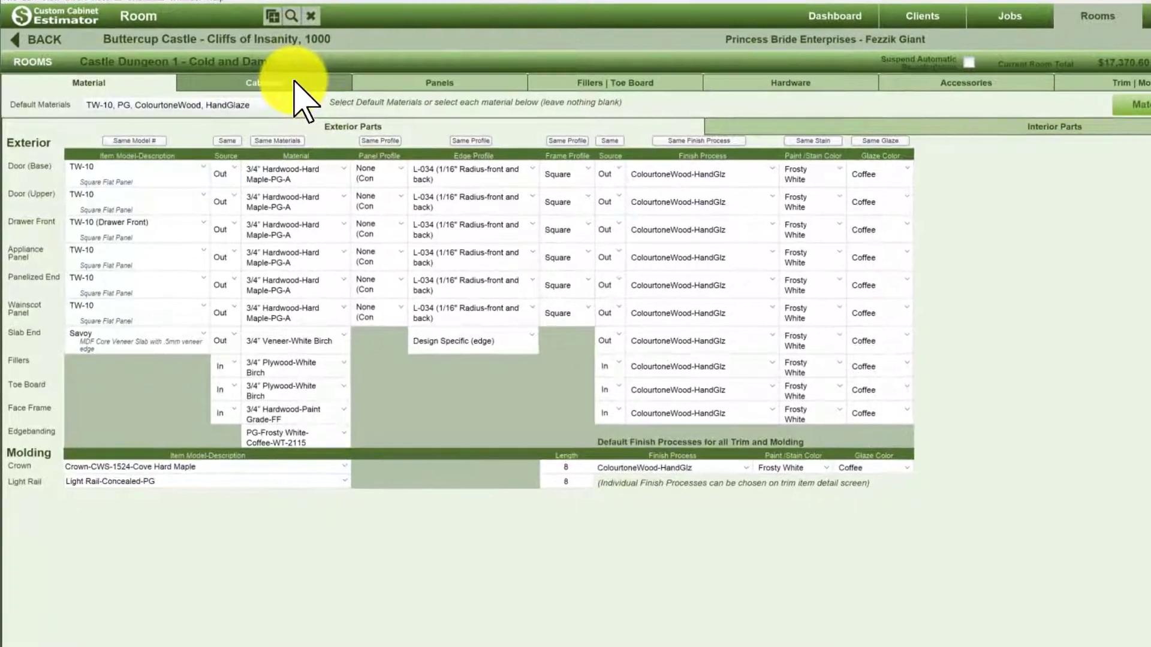
click(242, 90)
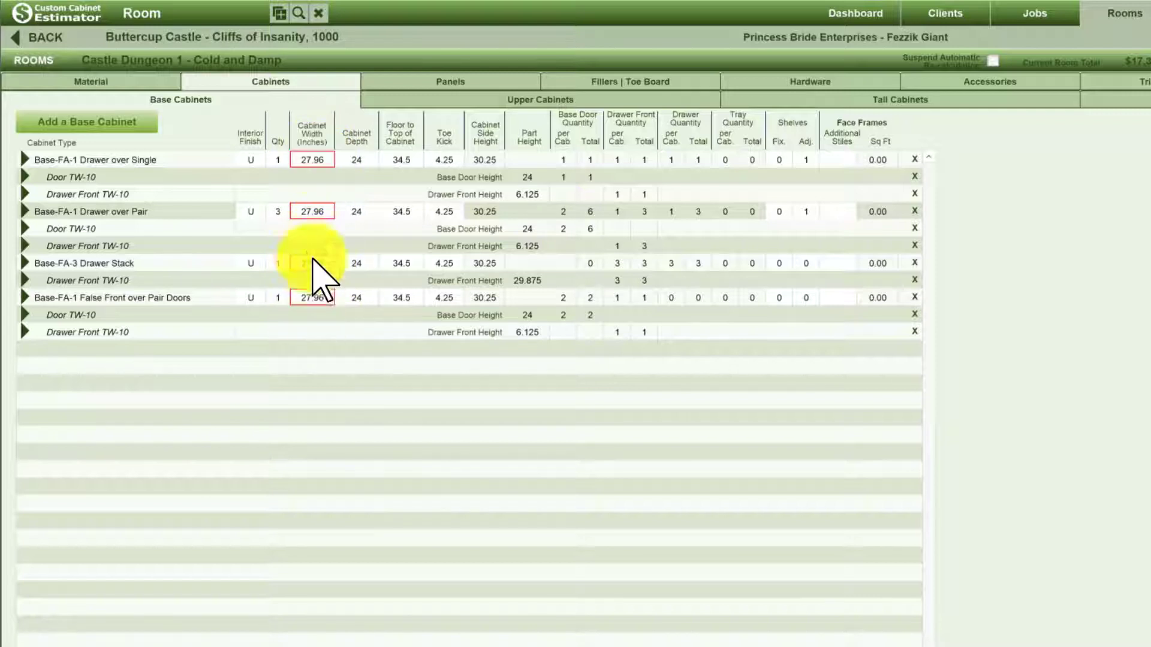
- Check how the average base cabinet width is calculated from the room's linear footage, without adding a cabinet
click(126, 124)
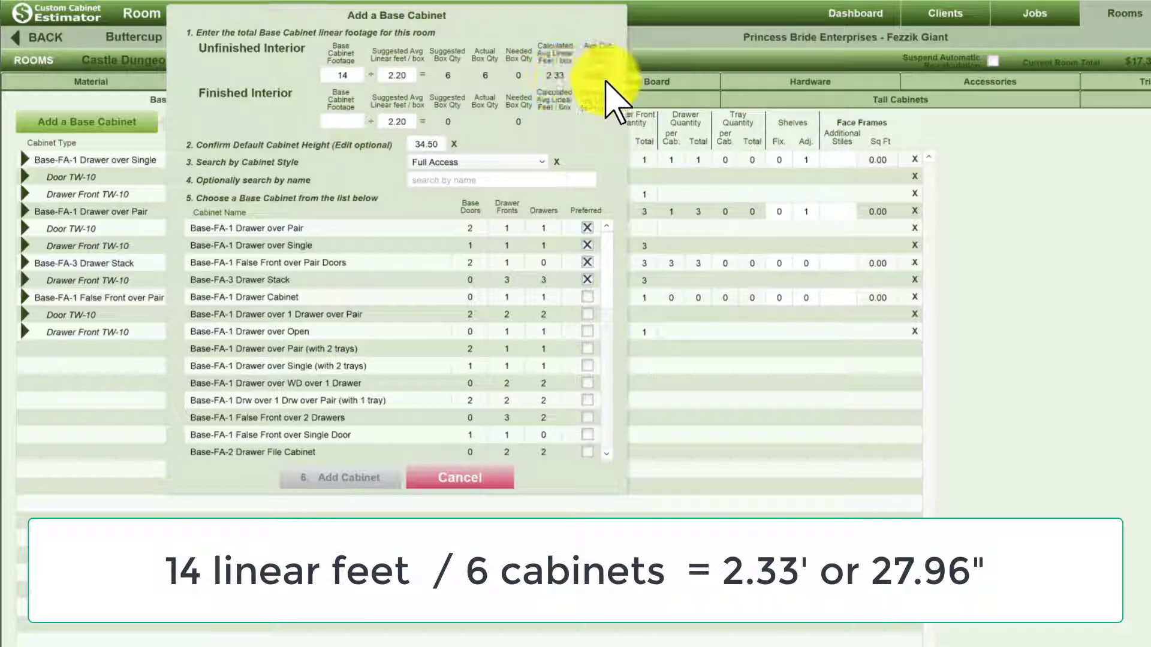
click(474, 481)
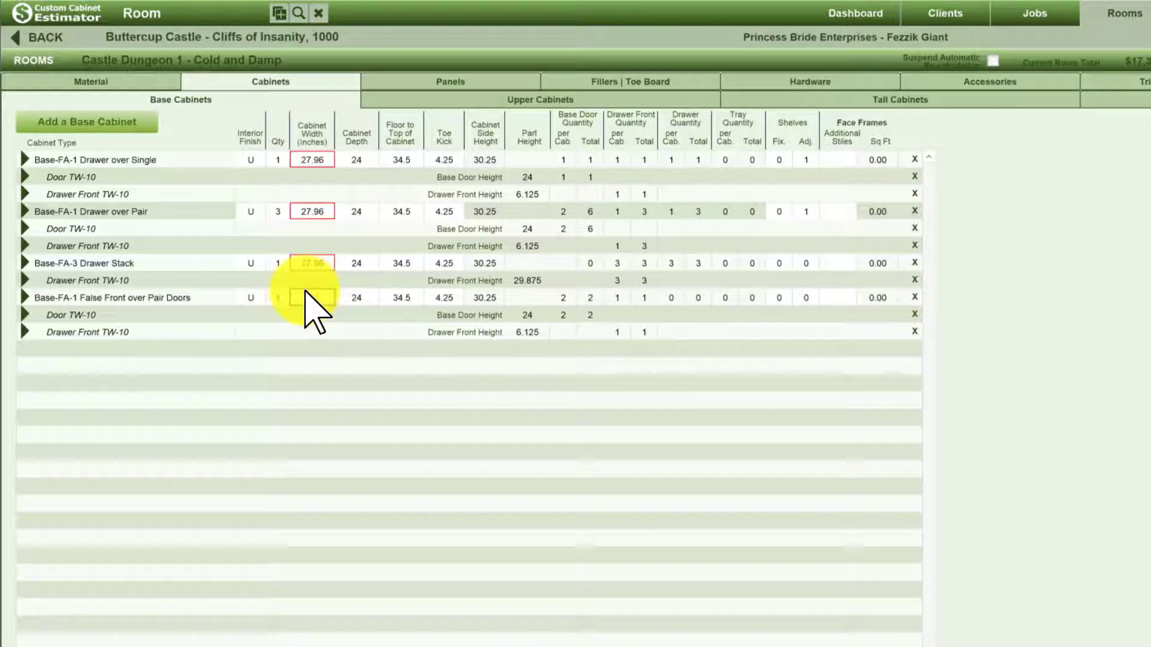
- Set base cabinet widths to 36 inches for False Front over Pair Doors, 24 for 3 Drawer Stack and 20 for 1 Drawer over Single
click(306, 295)
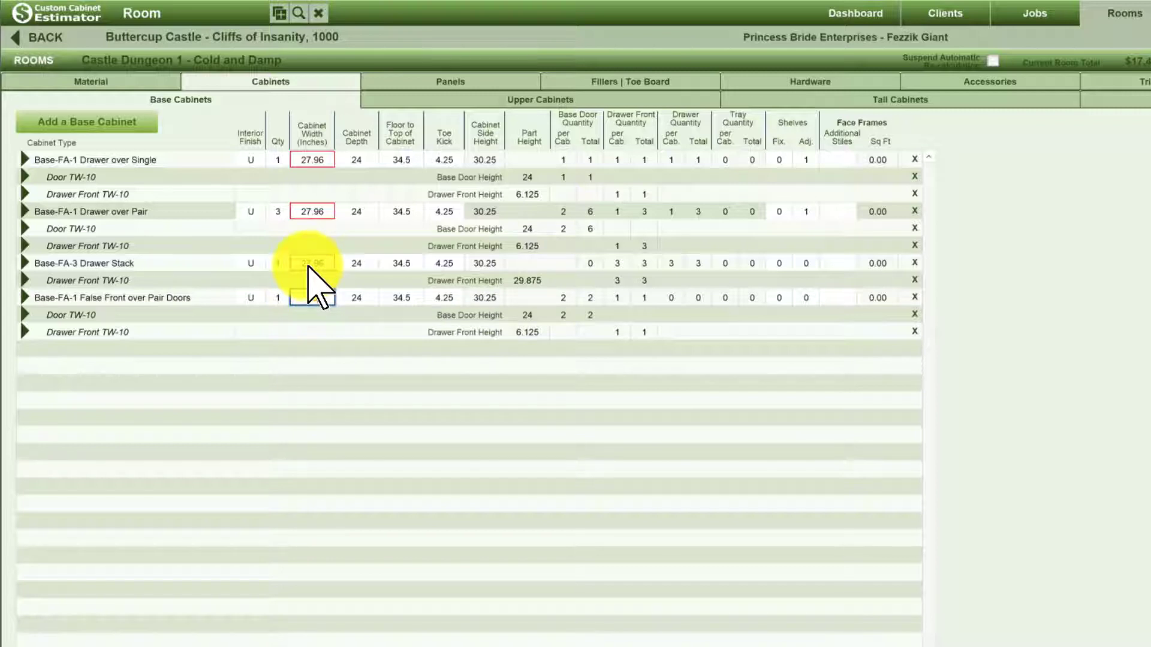
text(36)
key(Return)
click(309, 264)
text(24)
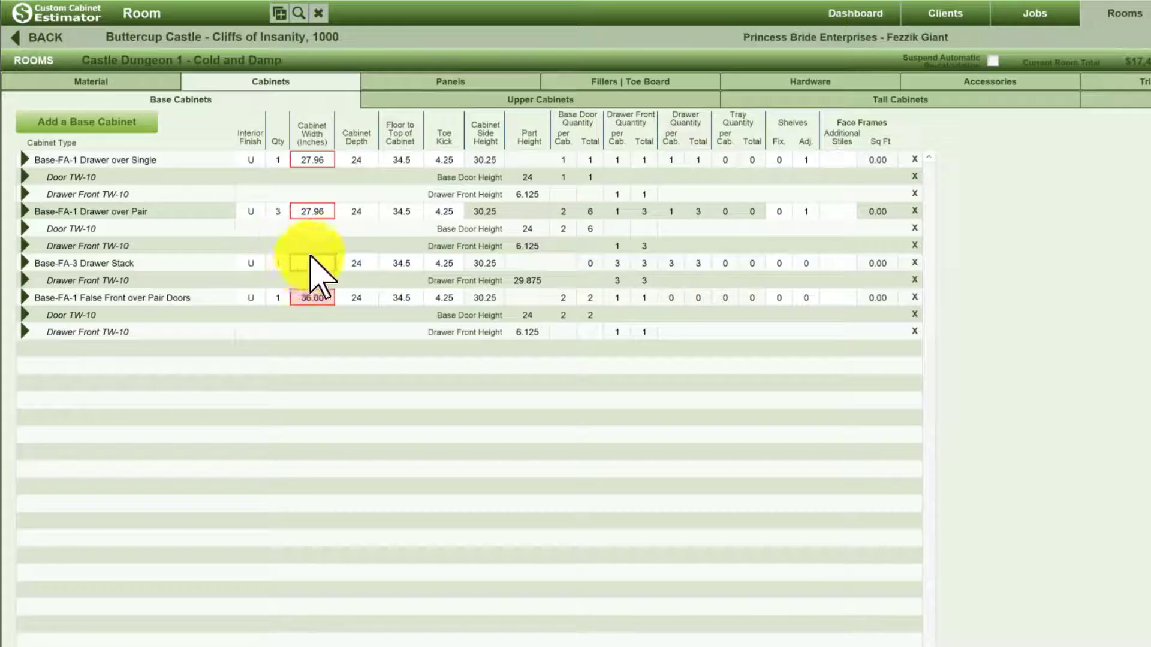
click(311, 160)
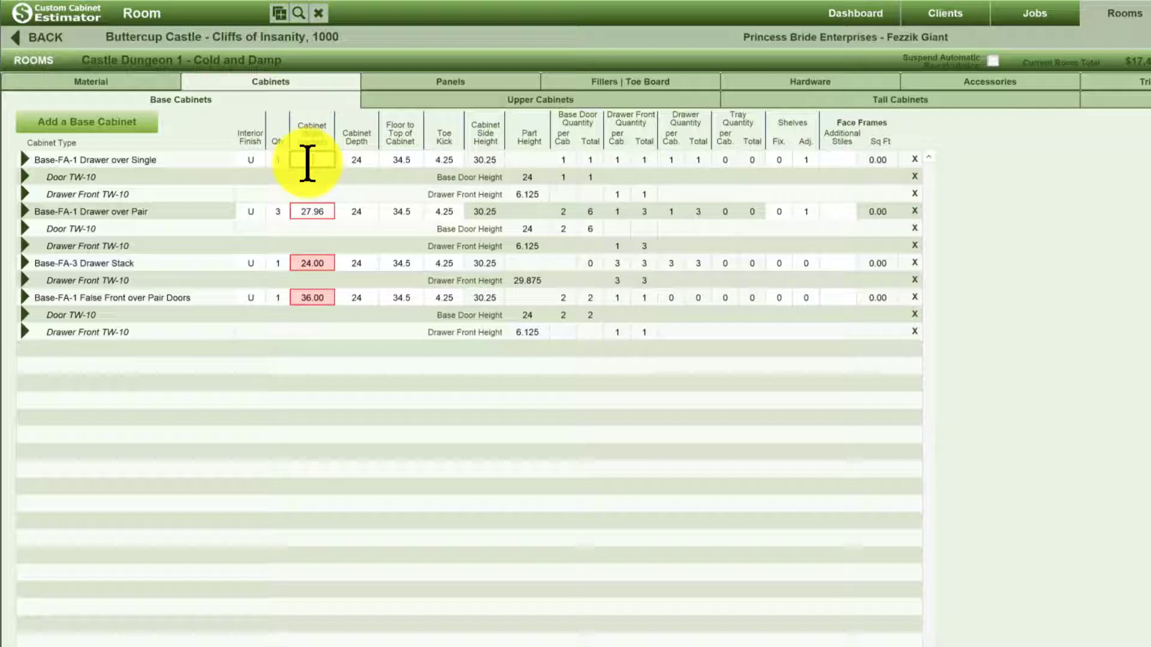
text(20)
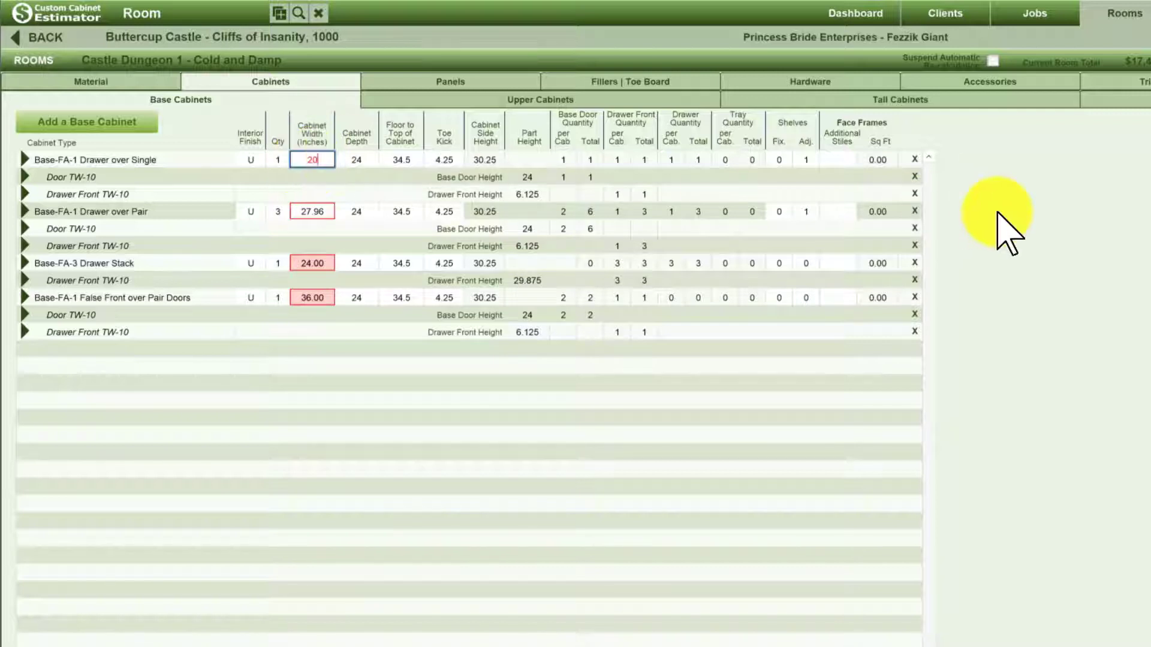
click(1014, 203)
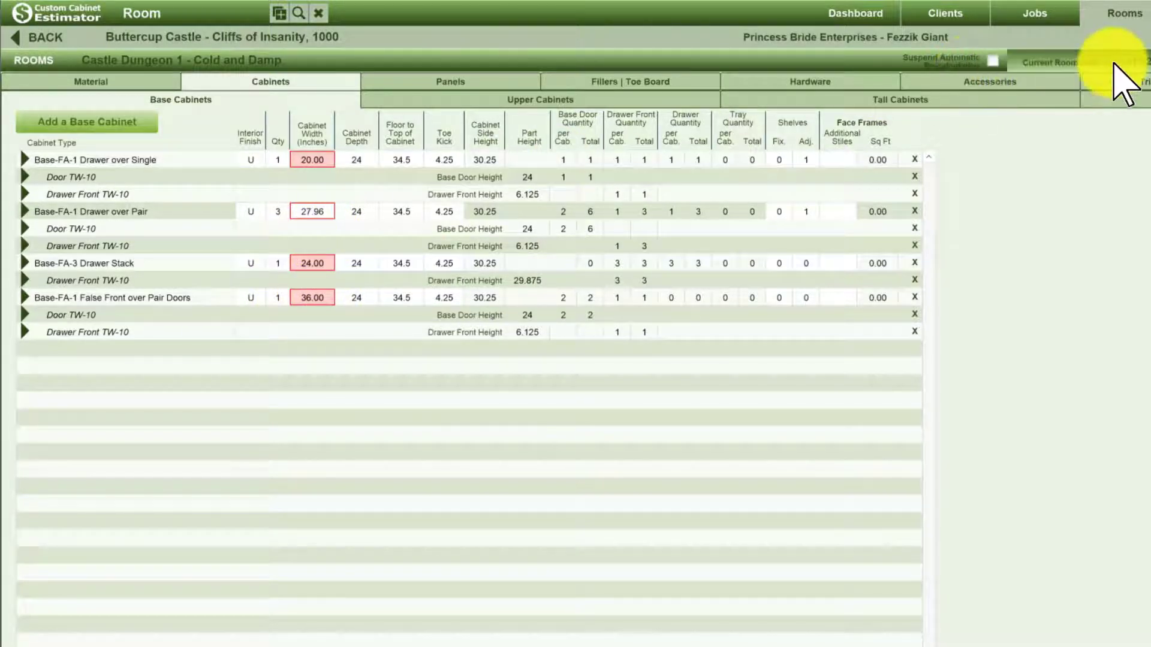
click(1091, 64)
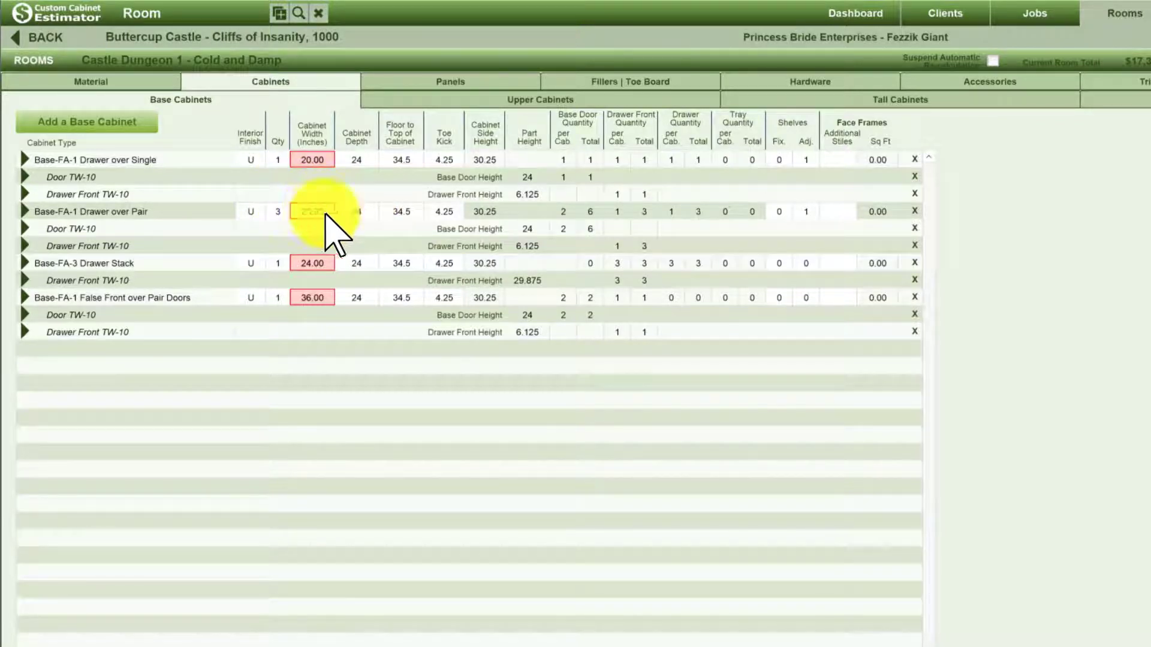
- Set the width of the Upper-FA-Single cabinets in the room's upper cabinets to 21 inches
click(563, 99)
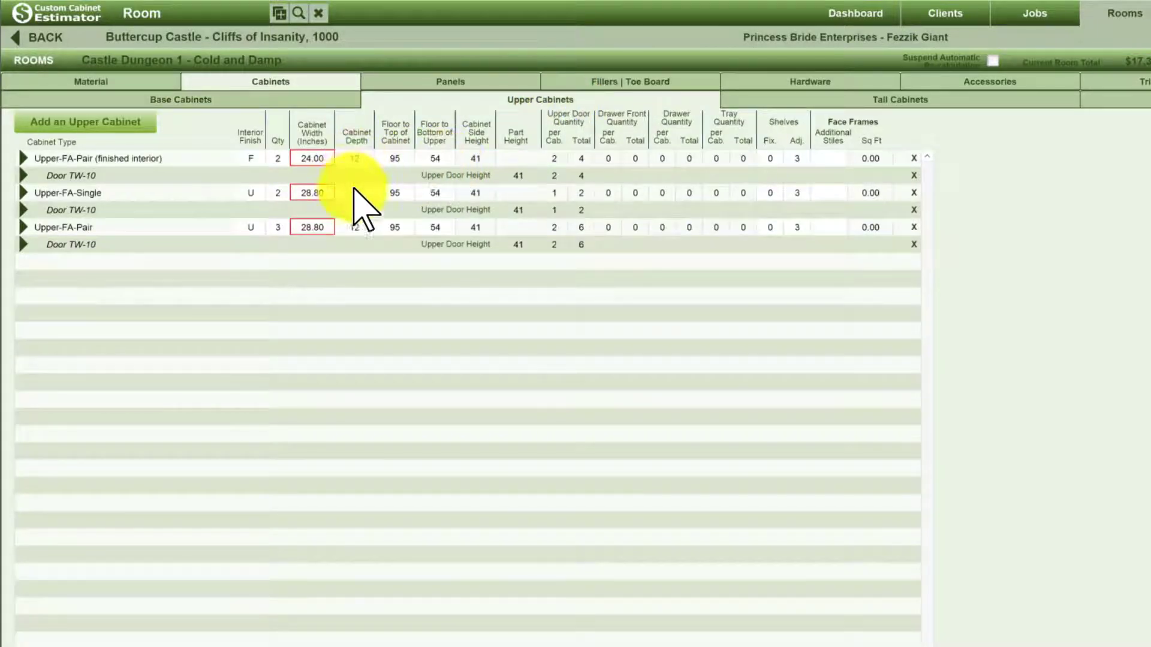
click(311, 195)
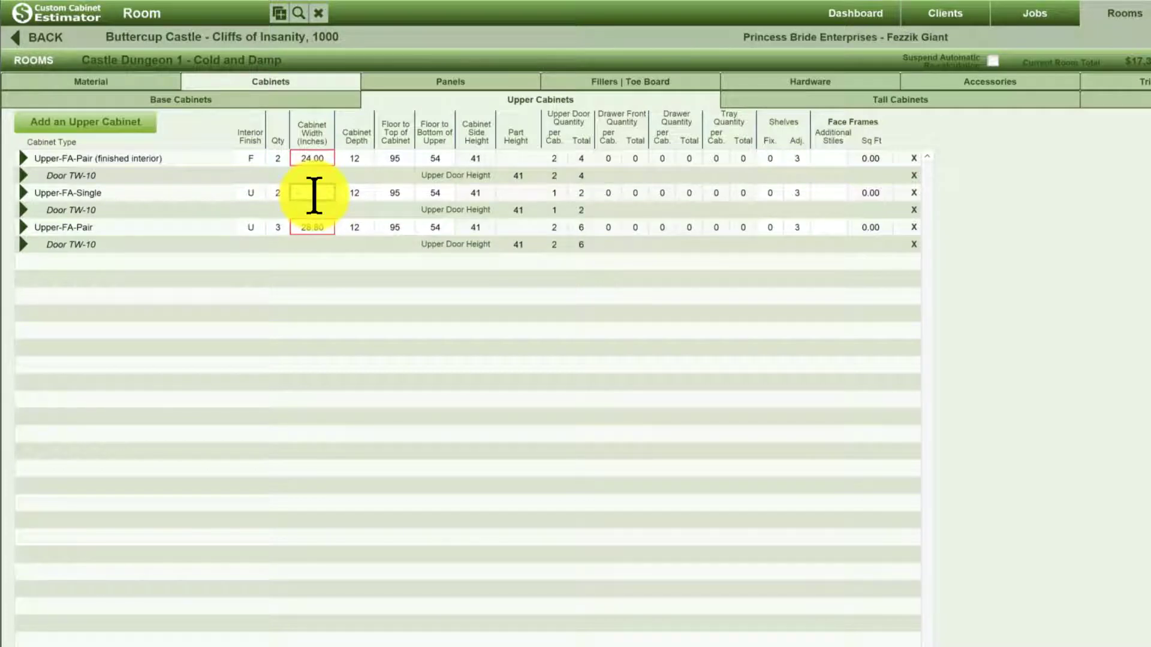
text(21)
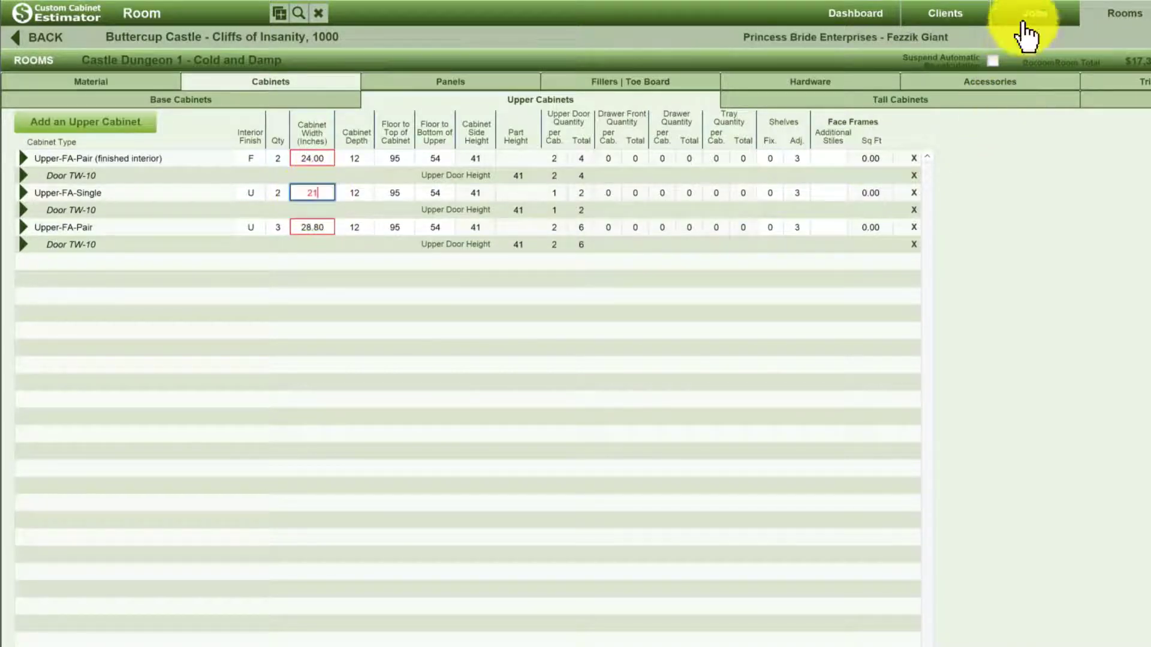
key(Return)
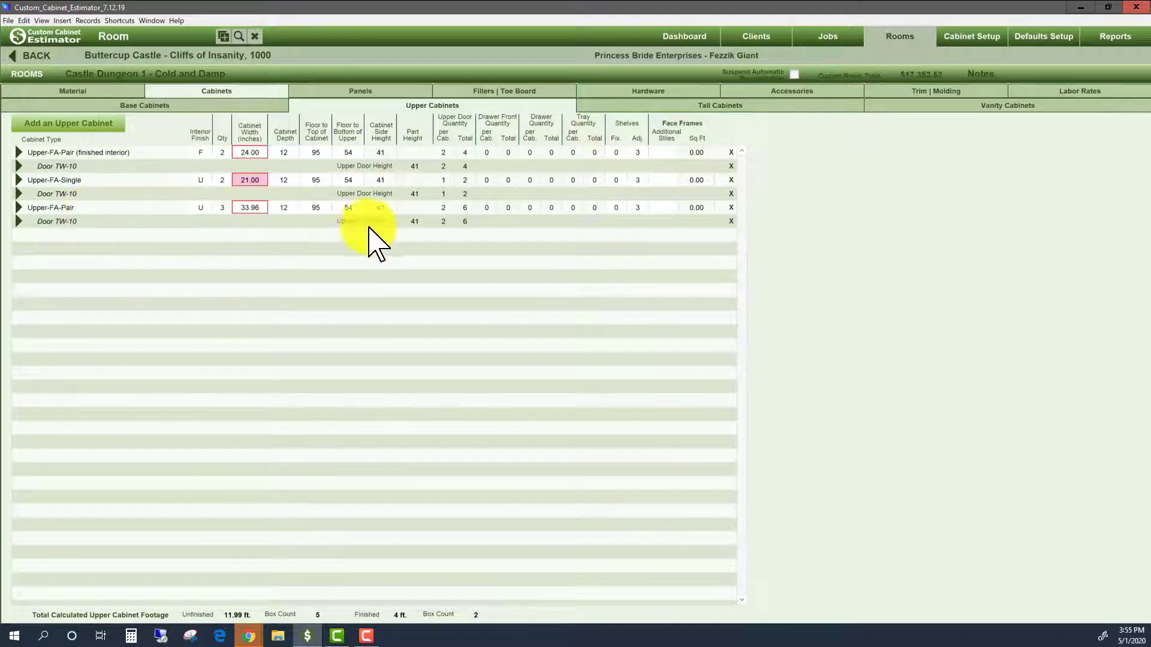
- Set the tall Pair over Micro over Oven cabinet's width to 30 inches and recalculate the room total
click(719, 107)
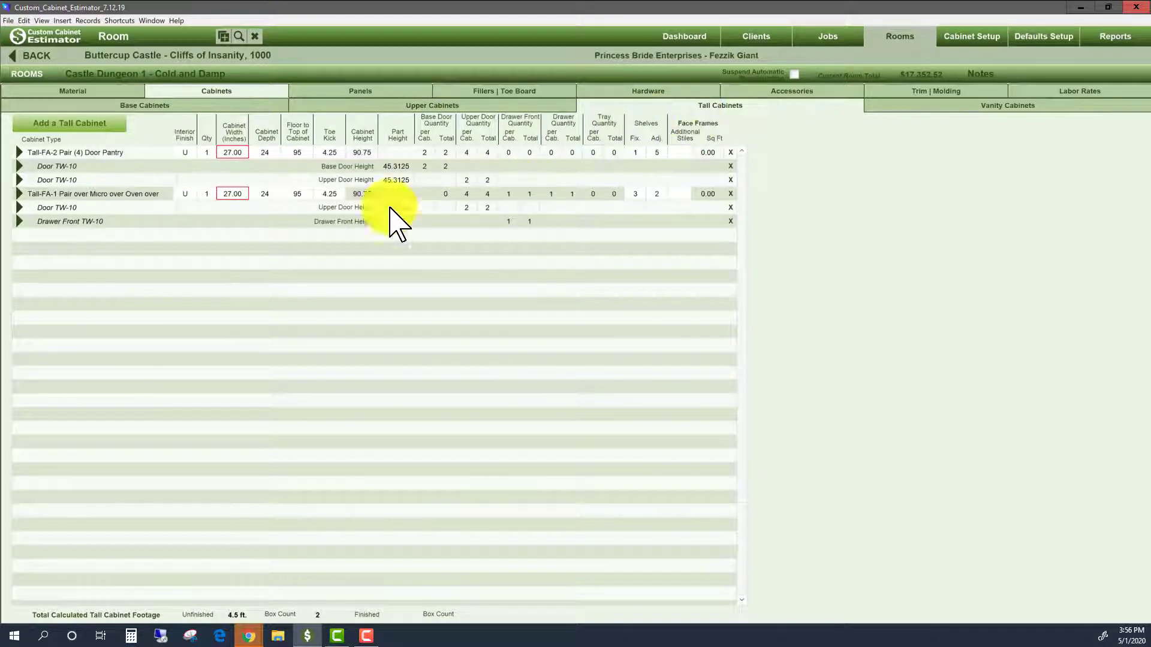
click(232, 193)
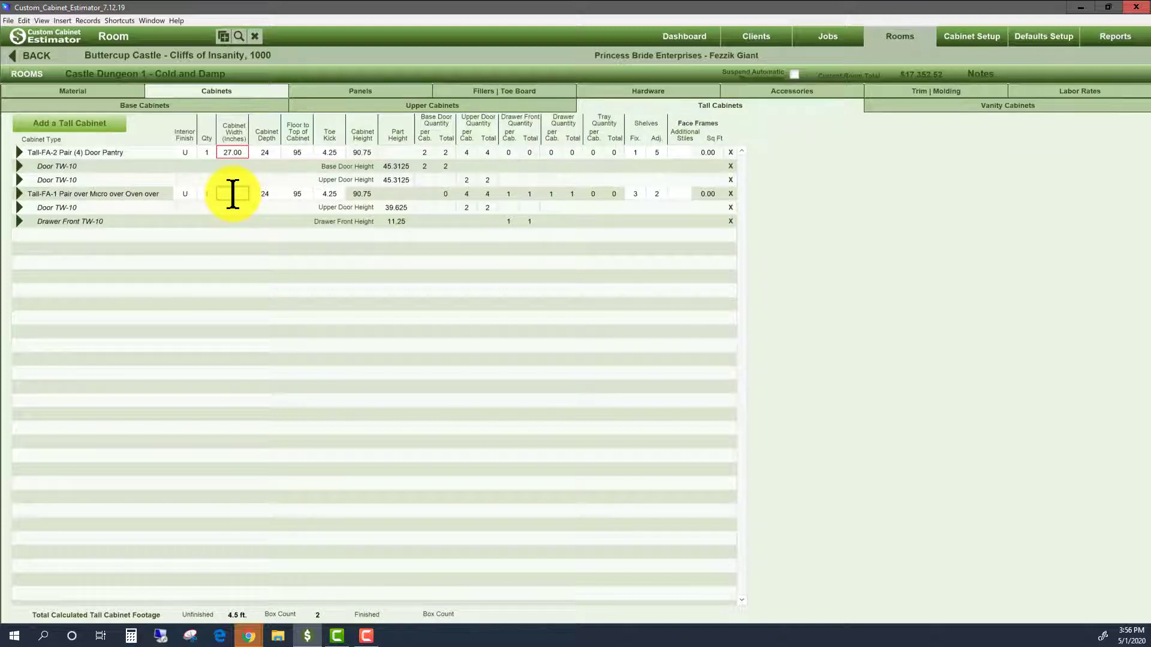
text(30)
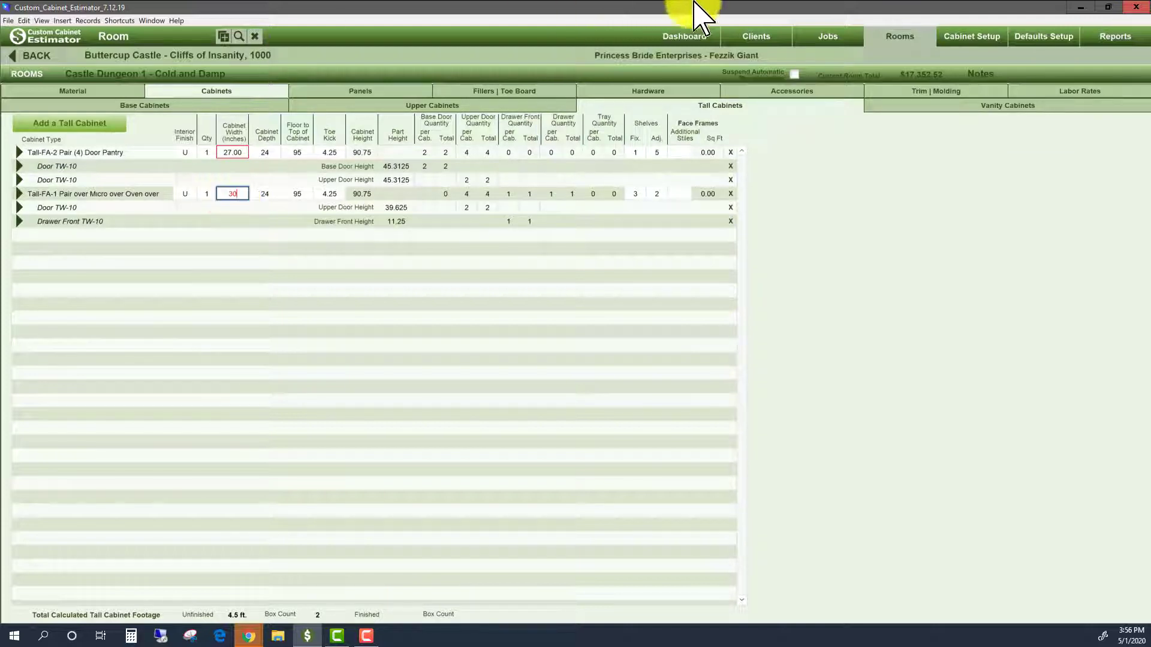
click(905, 76)
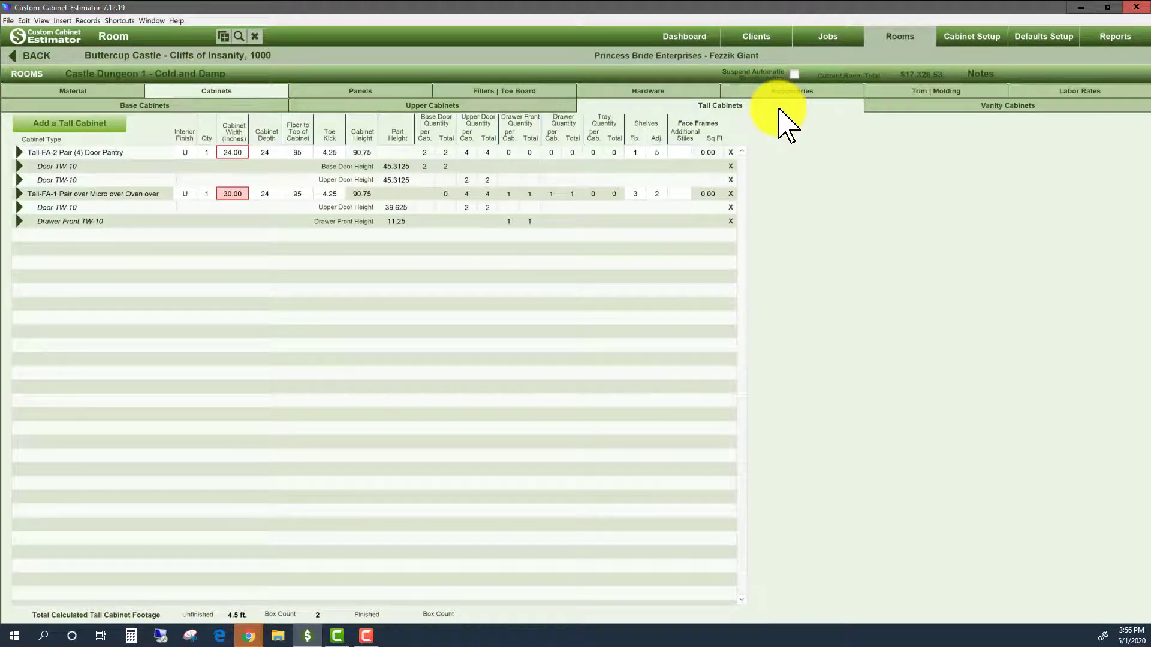
- Generate the Proposal report for Castle Dungeon 1 and 2, confirming the delivery charges, terms, $1,000.00 design fee and Revision 1 text
click(1116, 37)
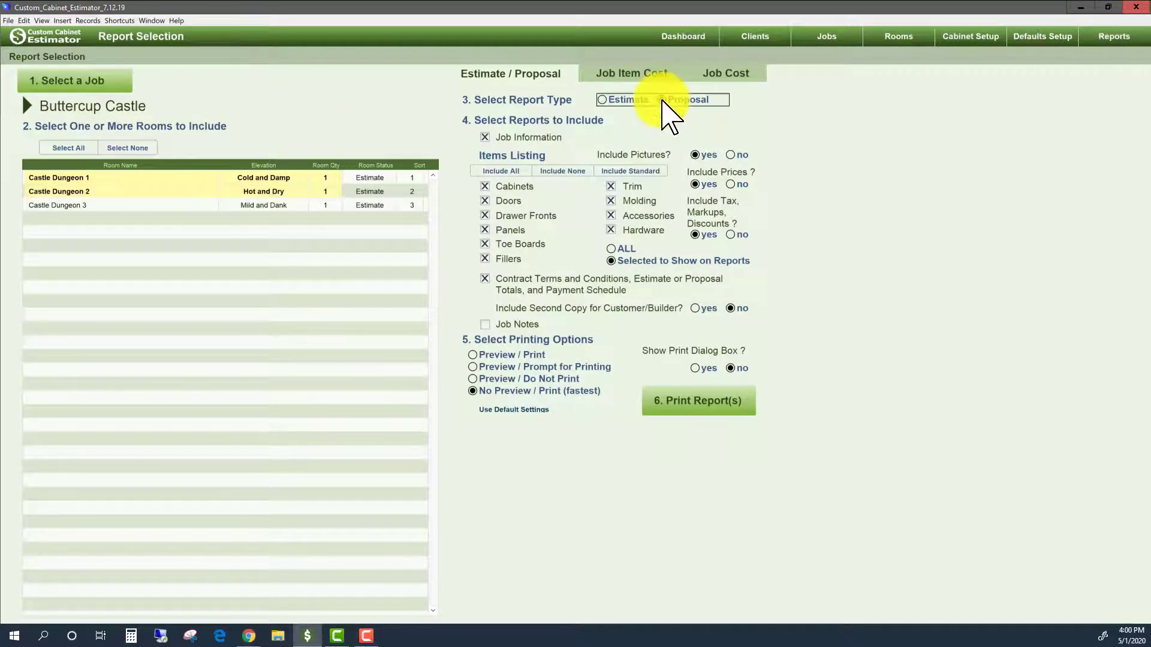
click(661, 99)
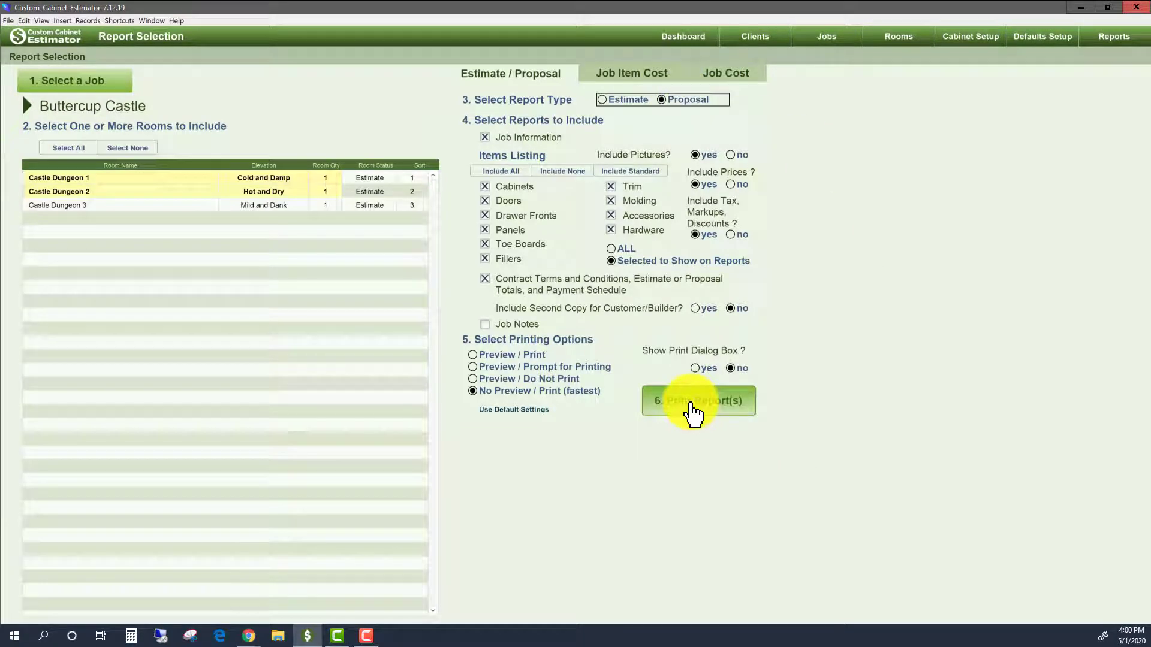
click(694, 412)
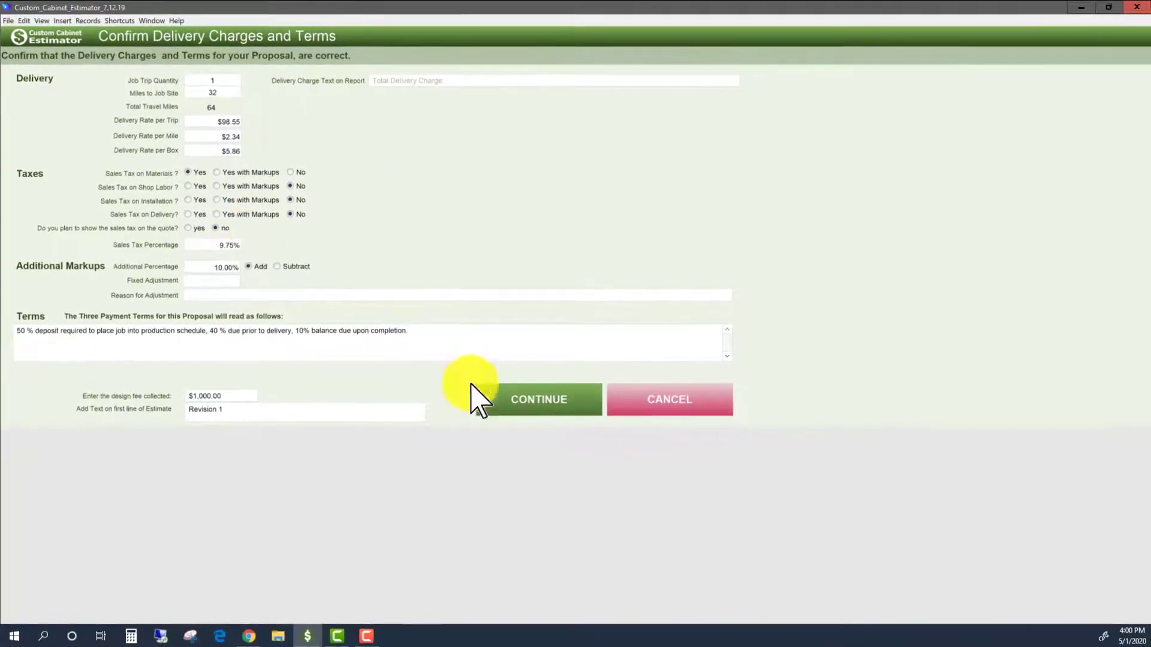
click(532, 407)
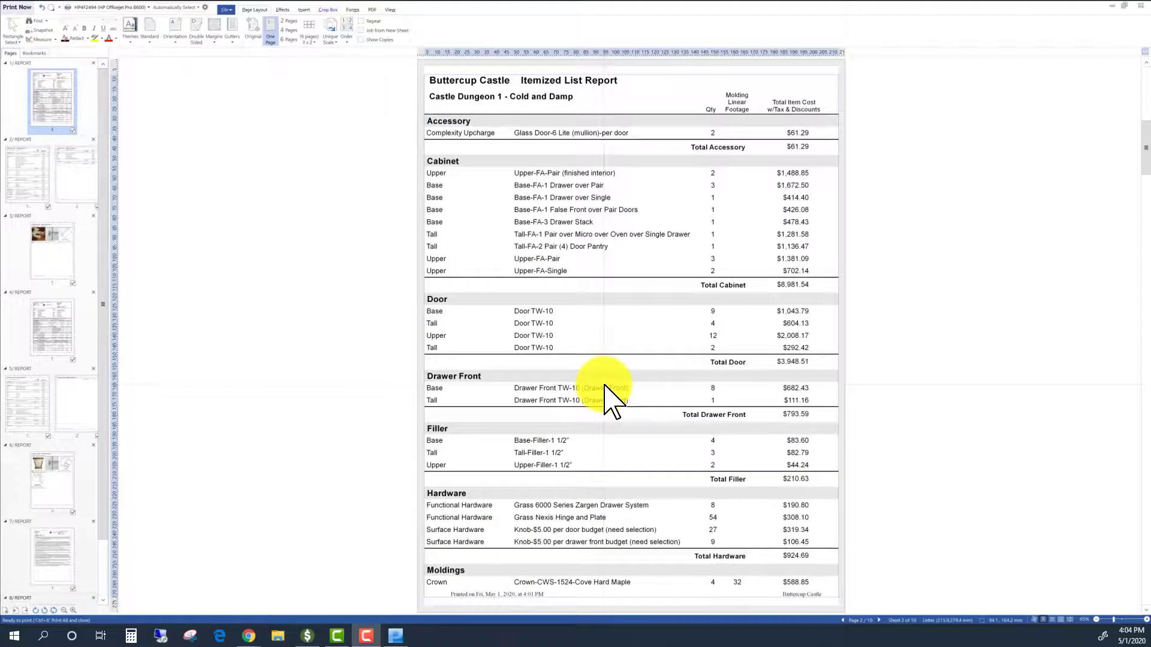
- Review the proposal through its payment schedule and save it as a PDF on the Desktop, reusing the existing Princess Bride Enterprises proposal file name
scroll(605, 399, down, 3)
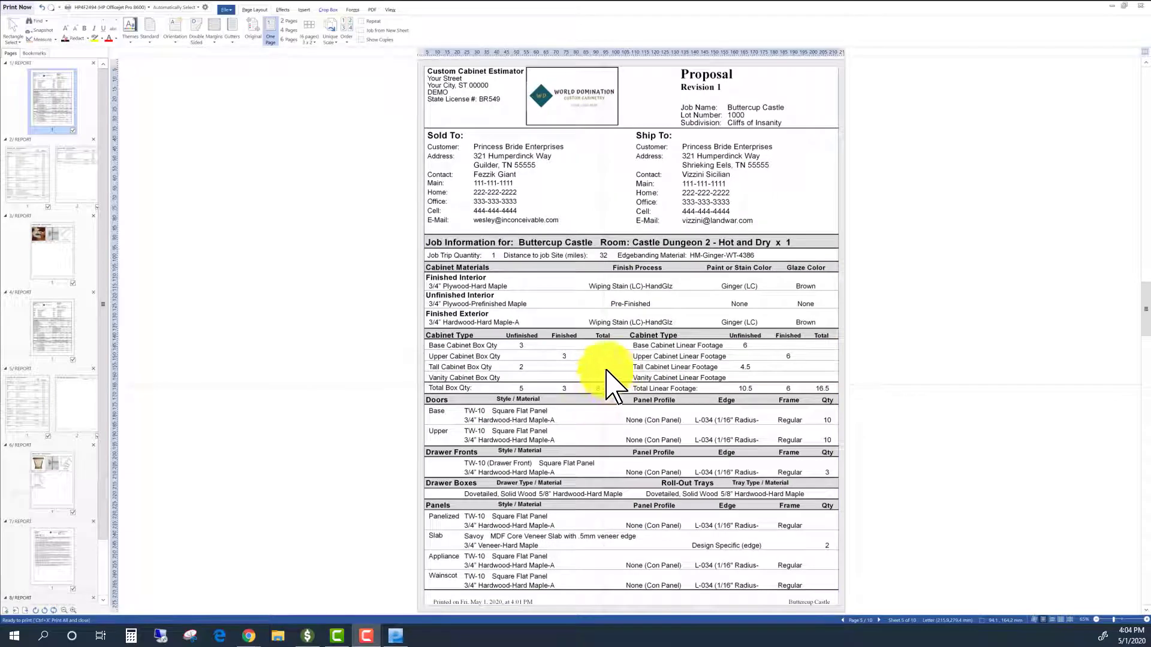
scroll(611, 397, down, 1)
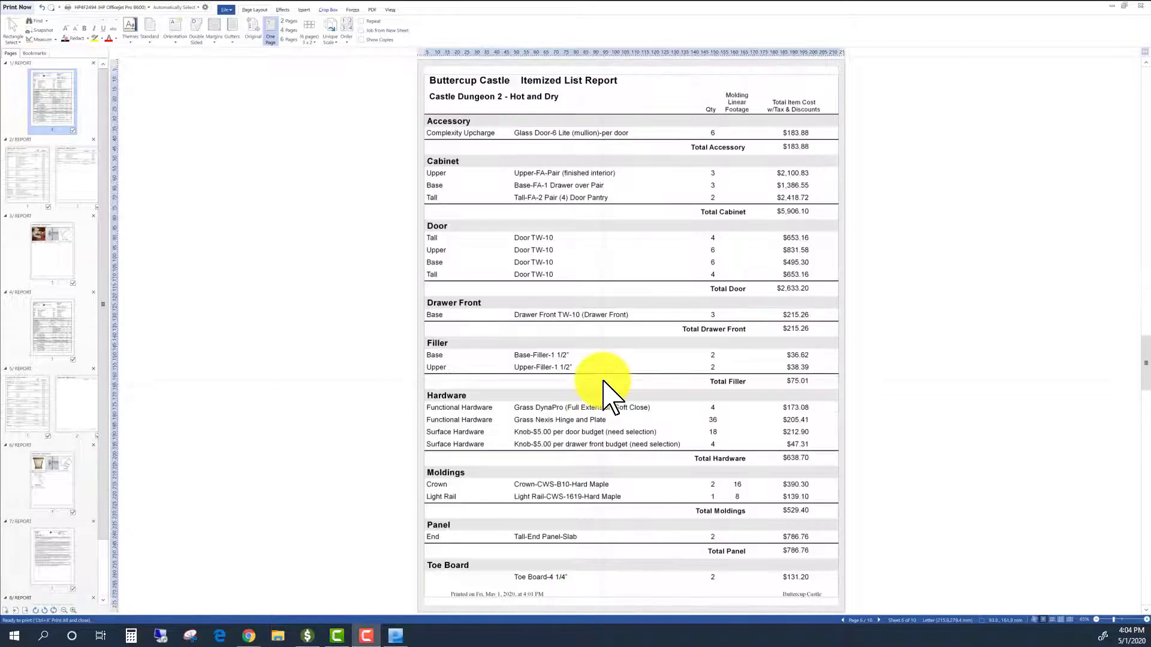
scroll(603, 381, down, 2)
scroll(602, 381, down, 1)
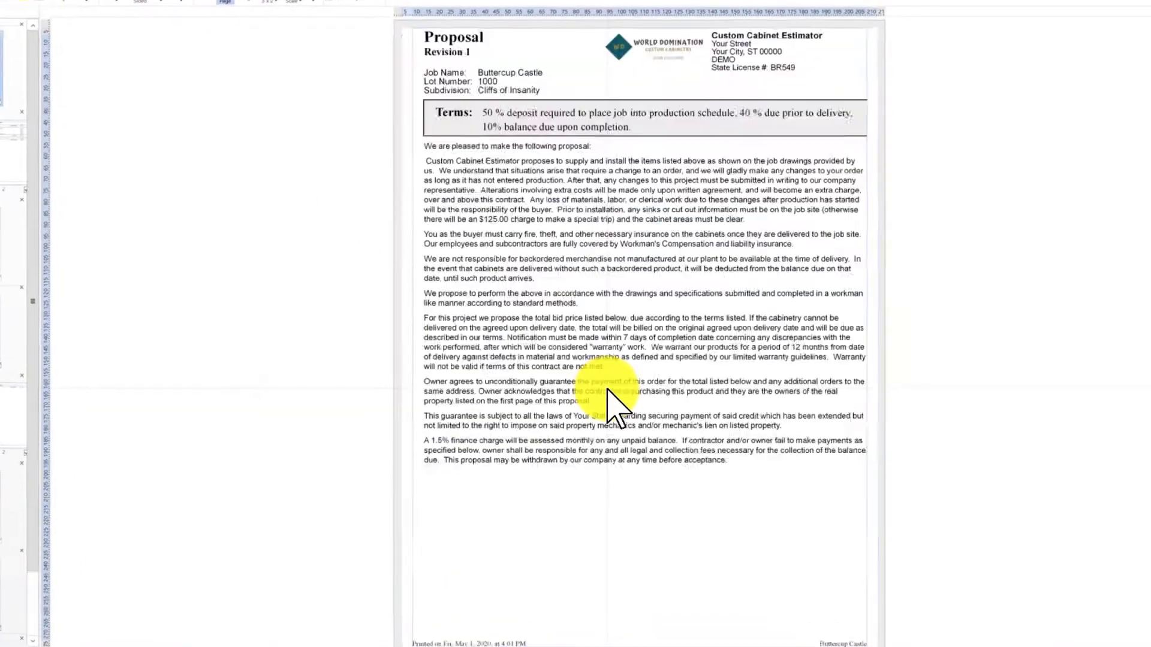
scroll(610, 396, down, 1)
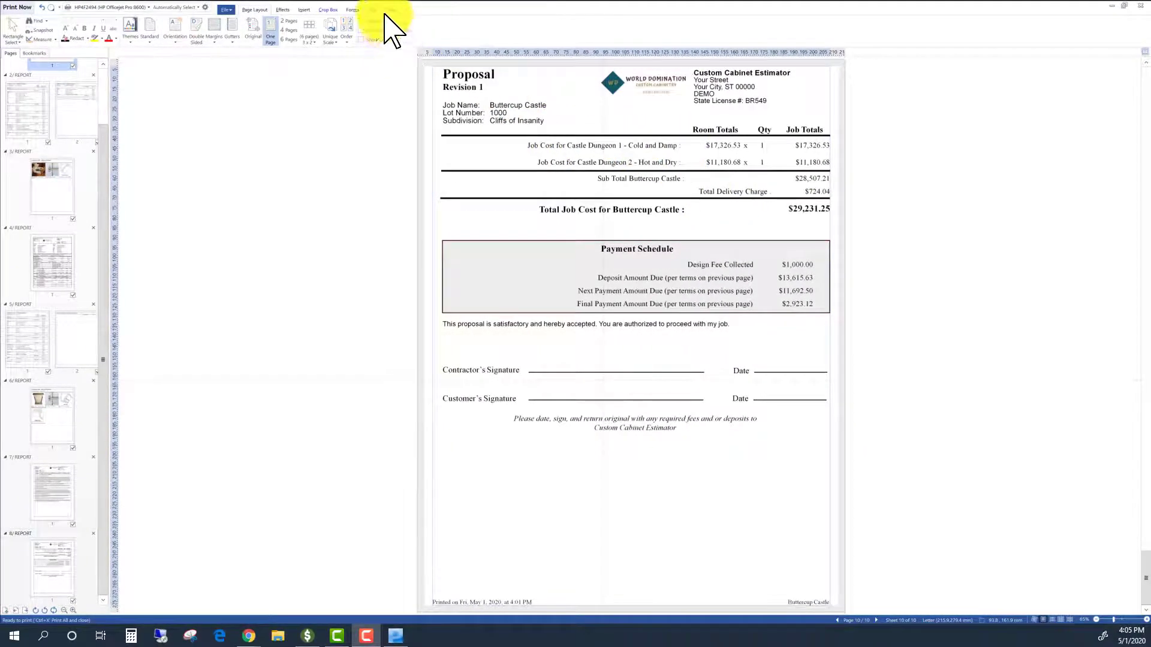
click(374, 9)
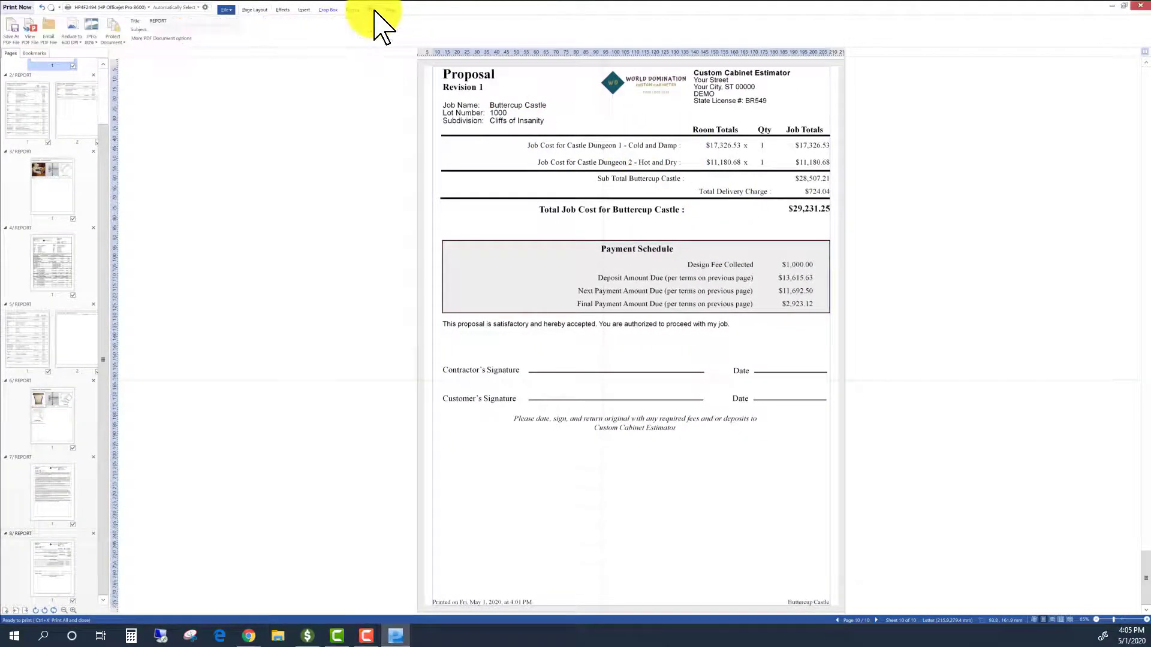
click(17, 36)
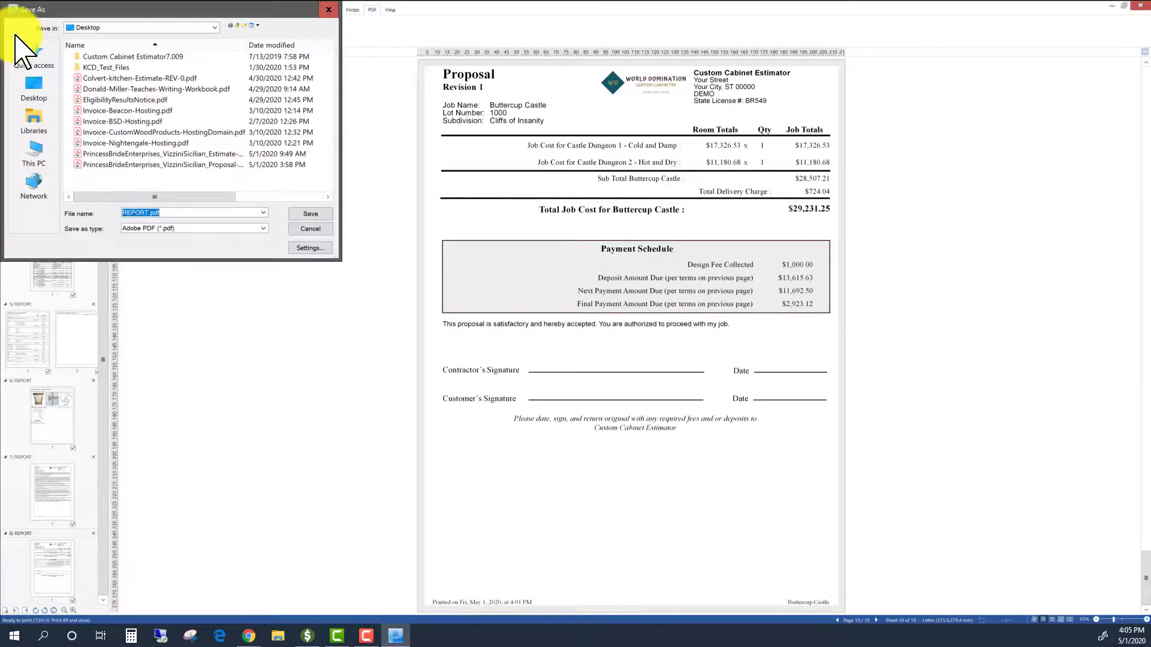
click(174, 164)
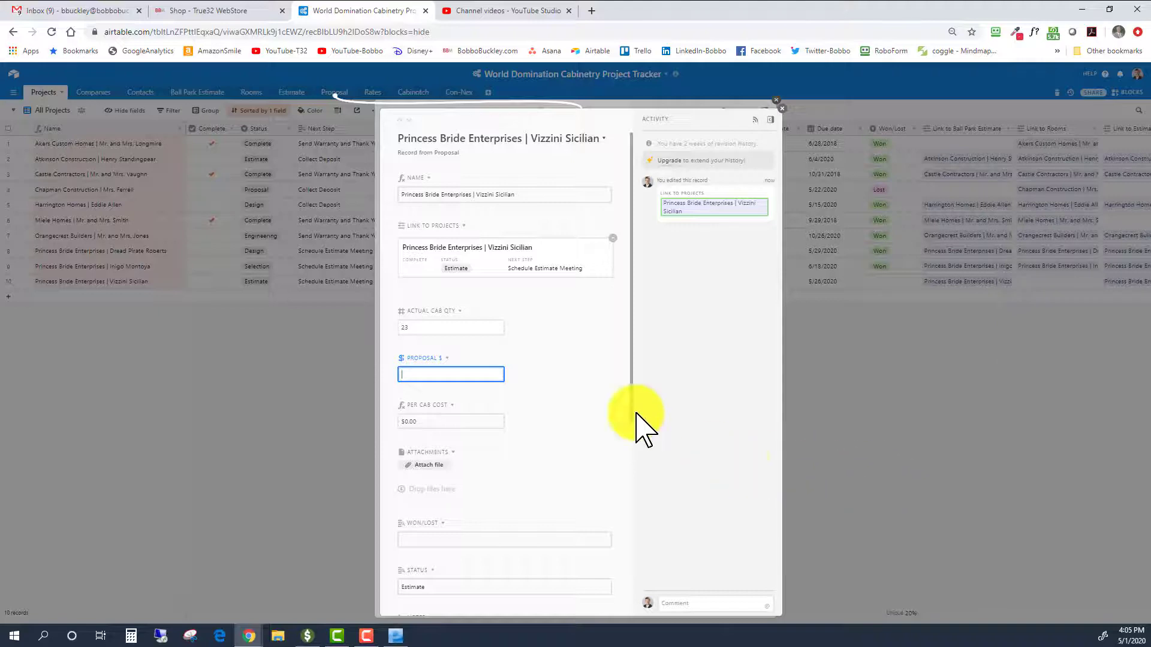
- Enter an actual cabinet quantity of 23 and a proposal amount of $29,231.25 in the linked Princess Bride Enterprises proposal record
click(400, 329)
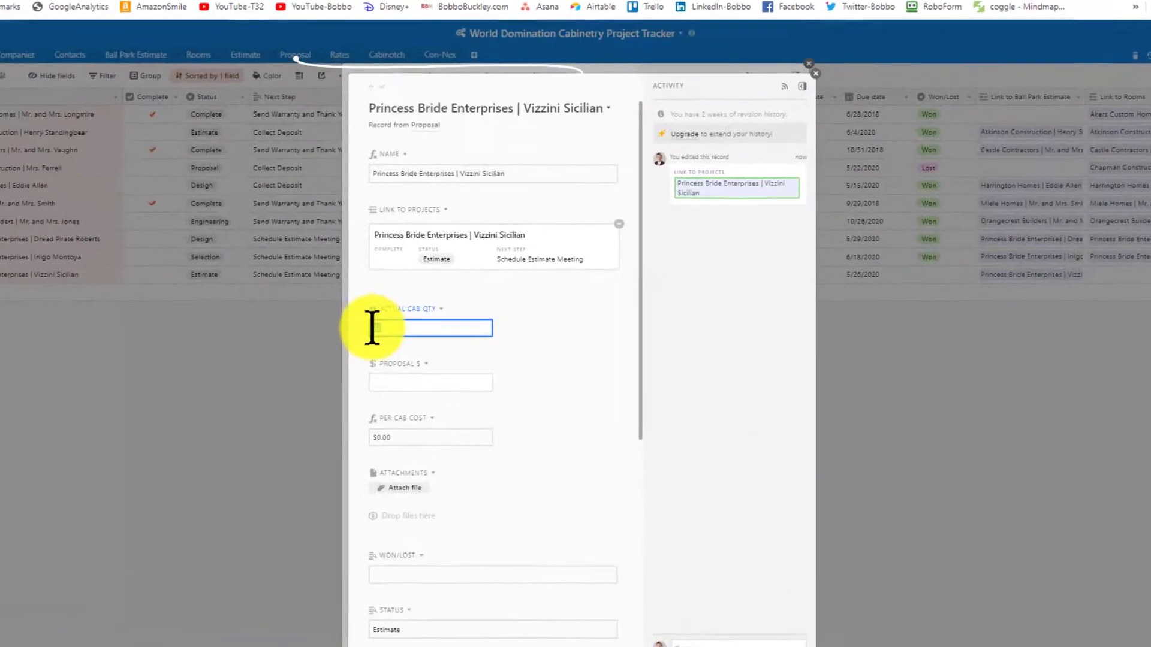
text(23)
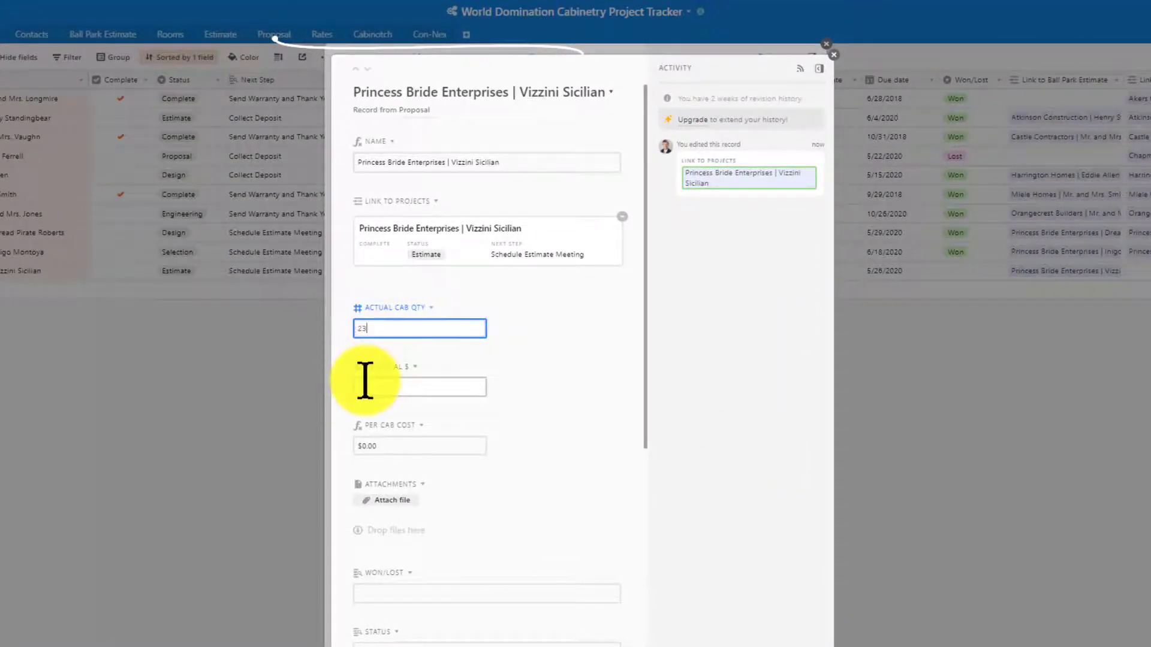
click(367, 391)
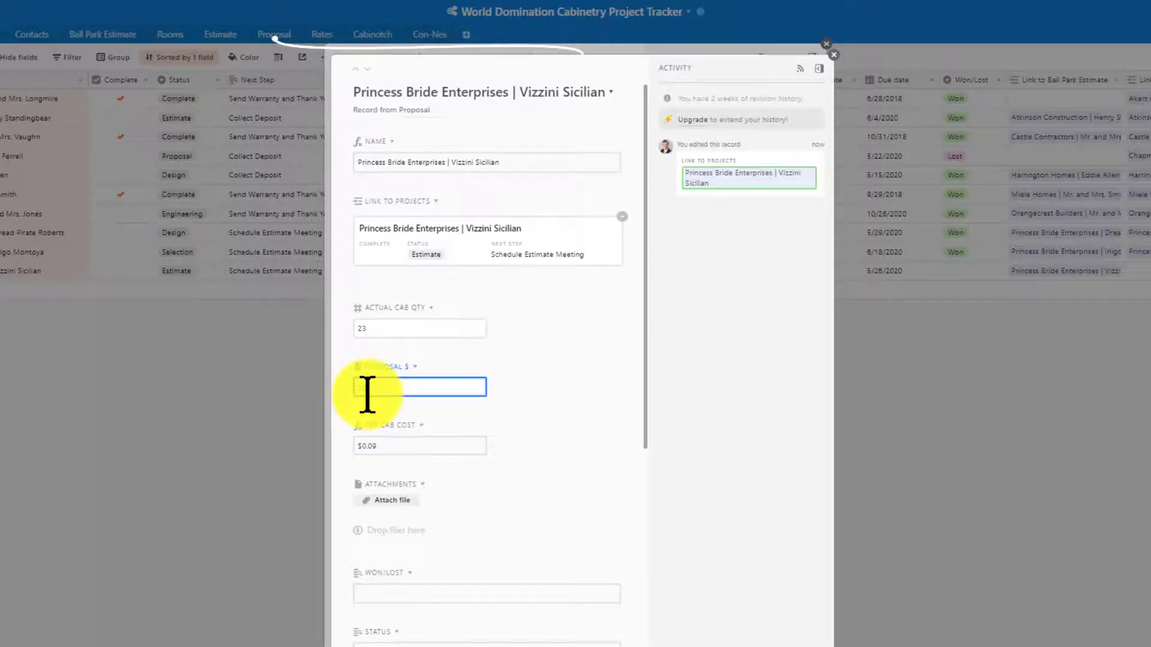
text(29,231.25)
click(453, 450)
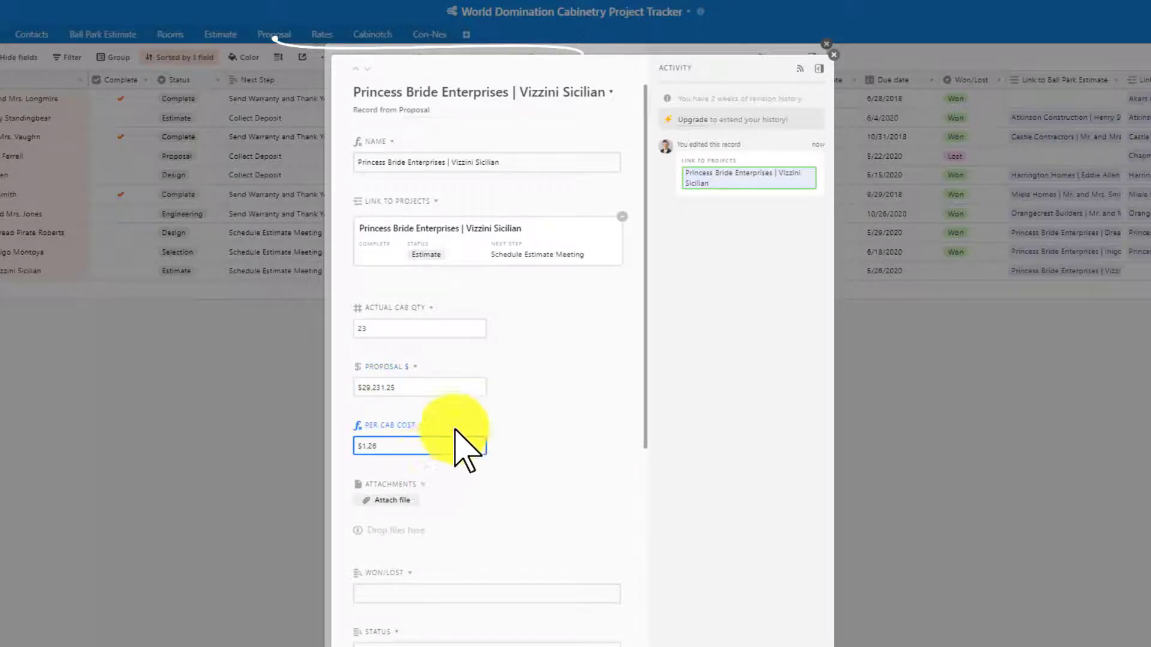
- Attach the Princess Bride Enterprises Proposal-REV-01 PDF to the proposal record and upload it
scroll(454, 462, down, 3)
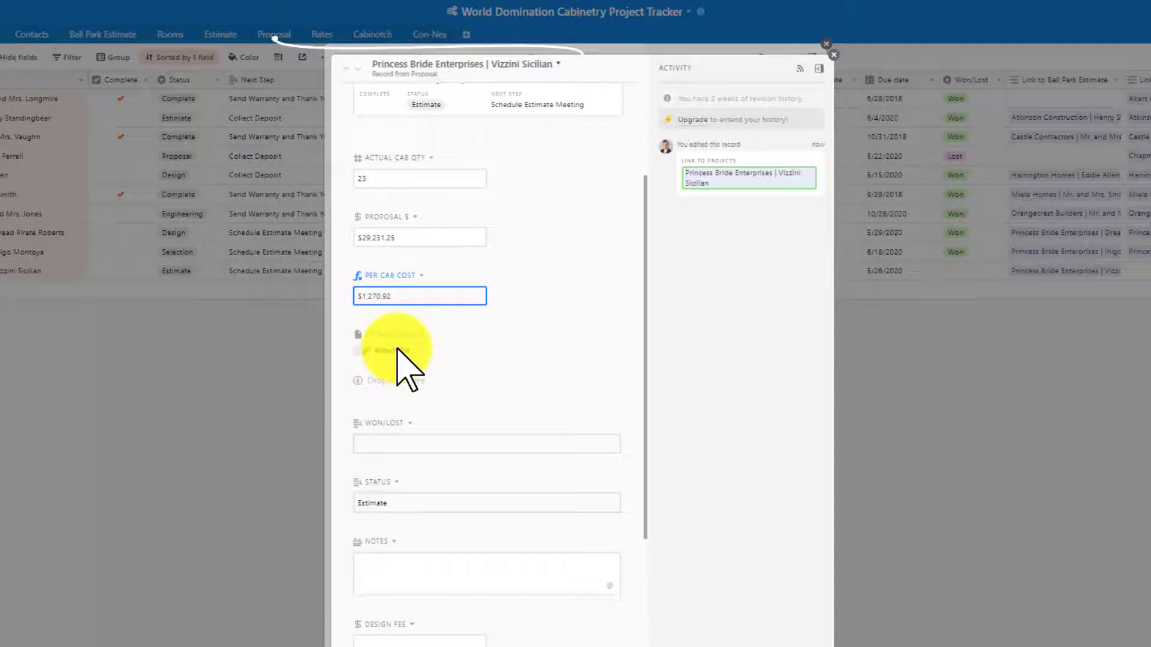
click(399, 350)
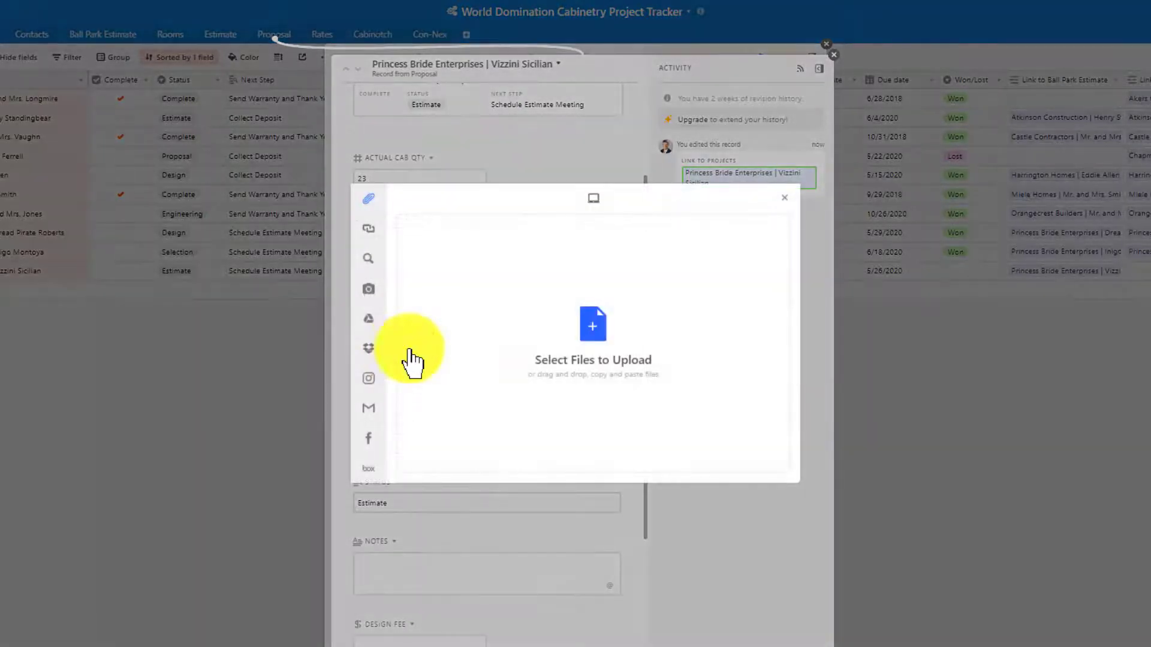
click(584, 326)
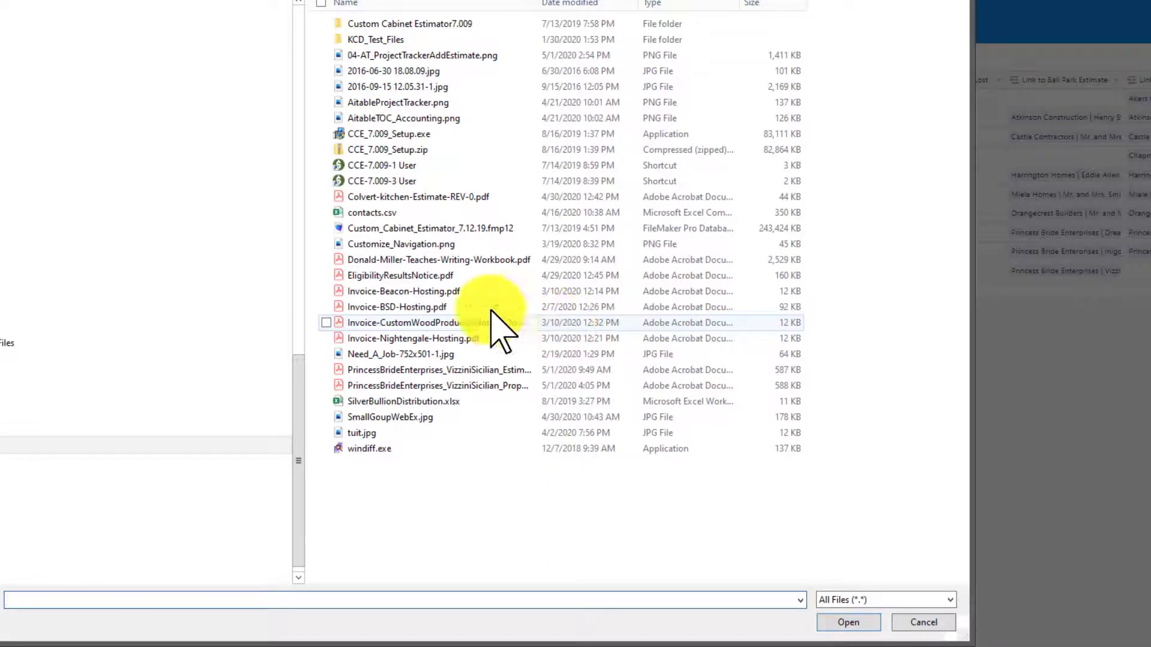
click(468, 385)
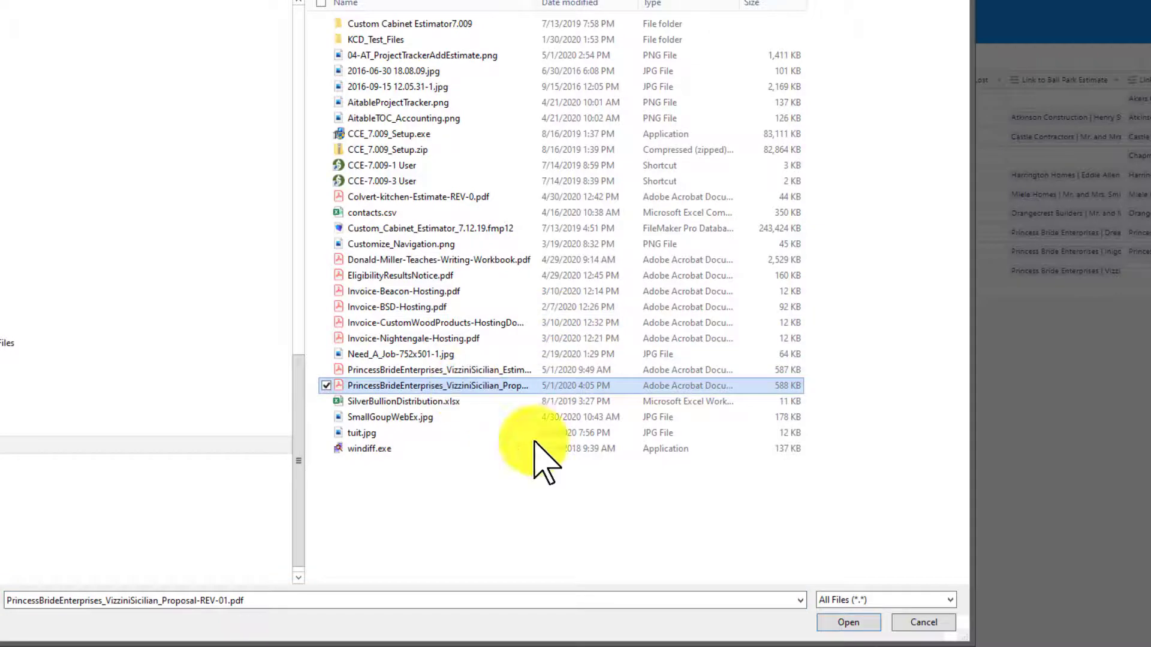
click(866, 623)
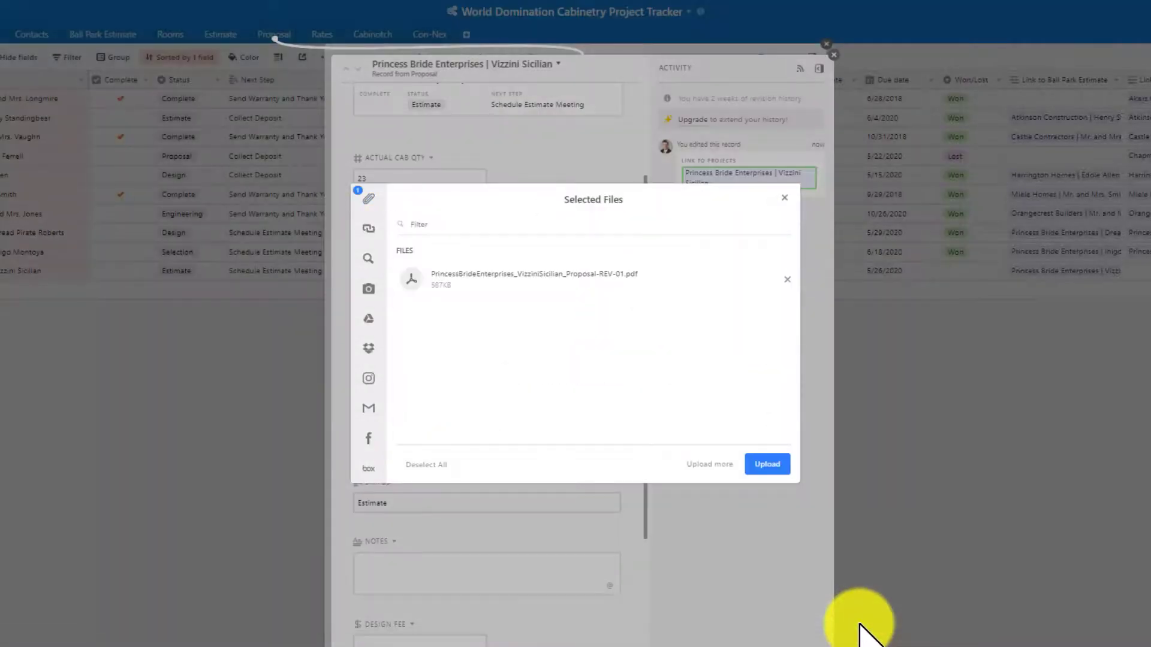
click(767, 465)
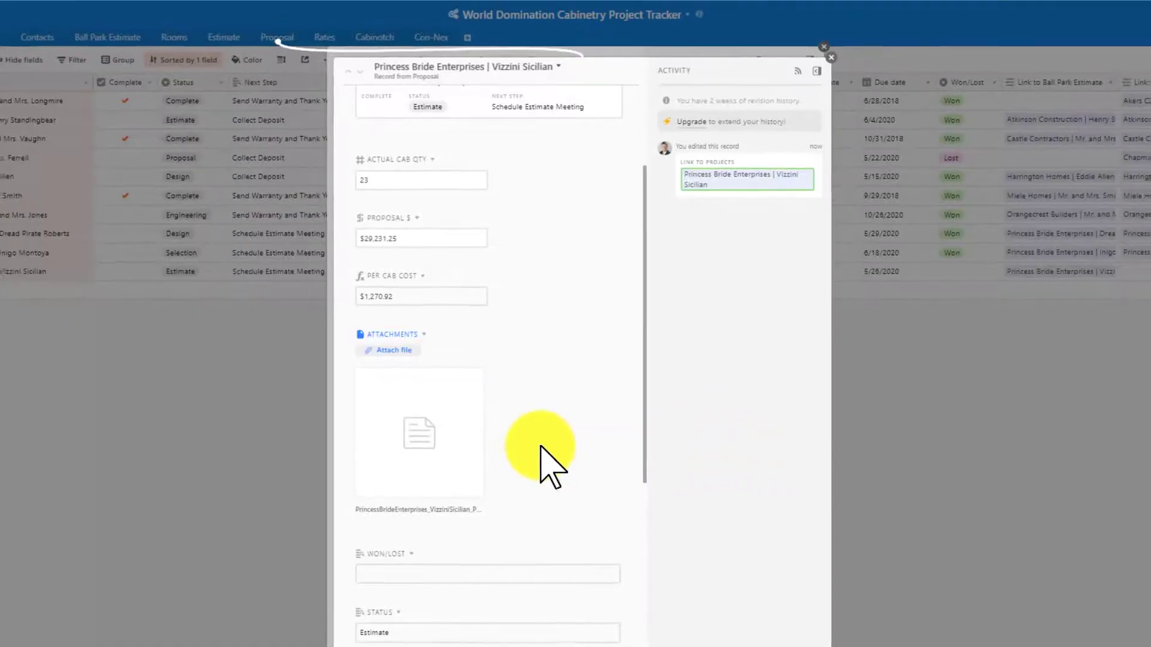
- Review the attached proposal's job information, itemized list and product images, closing the preview and both open records when finished
click(451, 457)
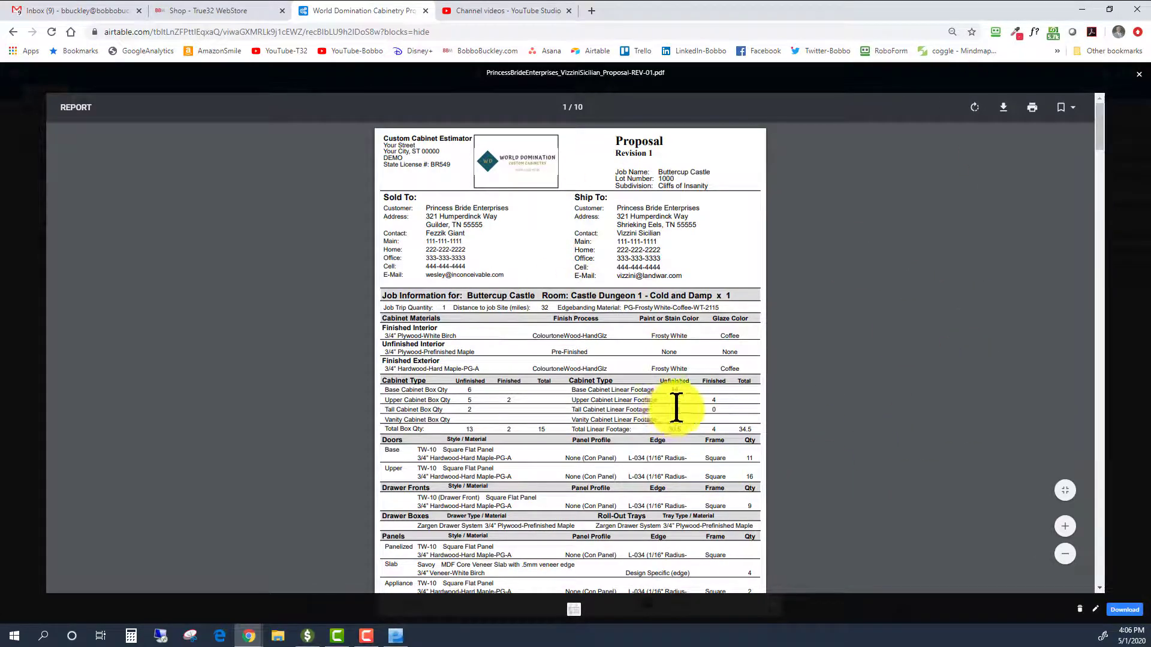
scroll(676, 407, down, 5)
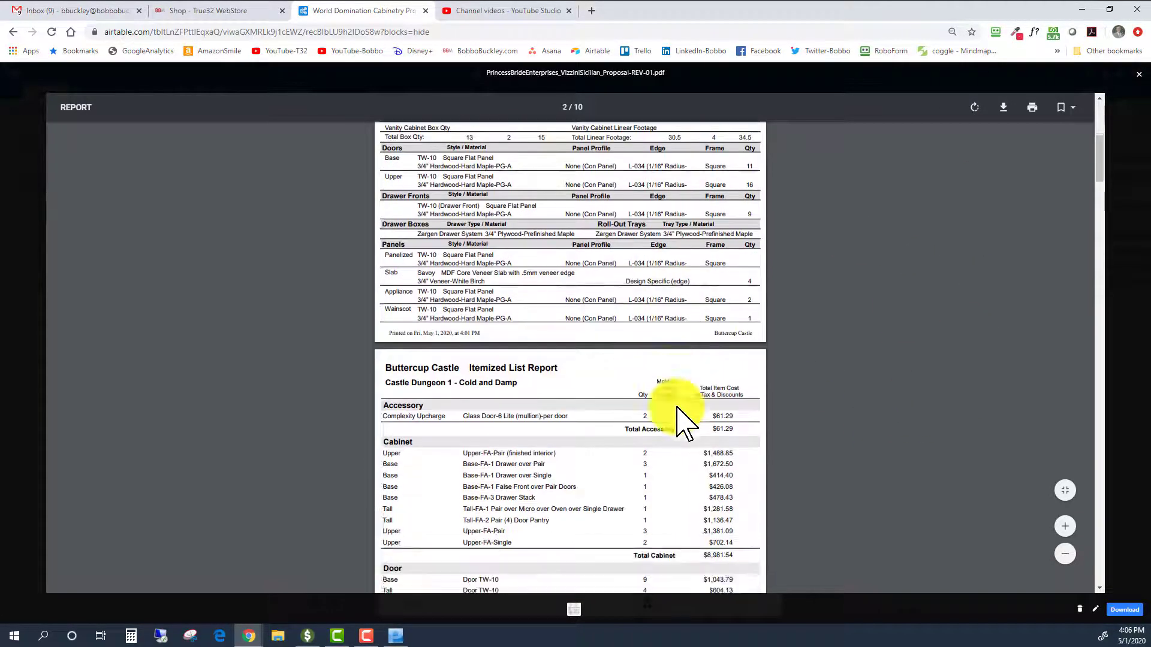
scroll(676, 407, down, 8)
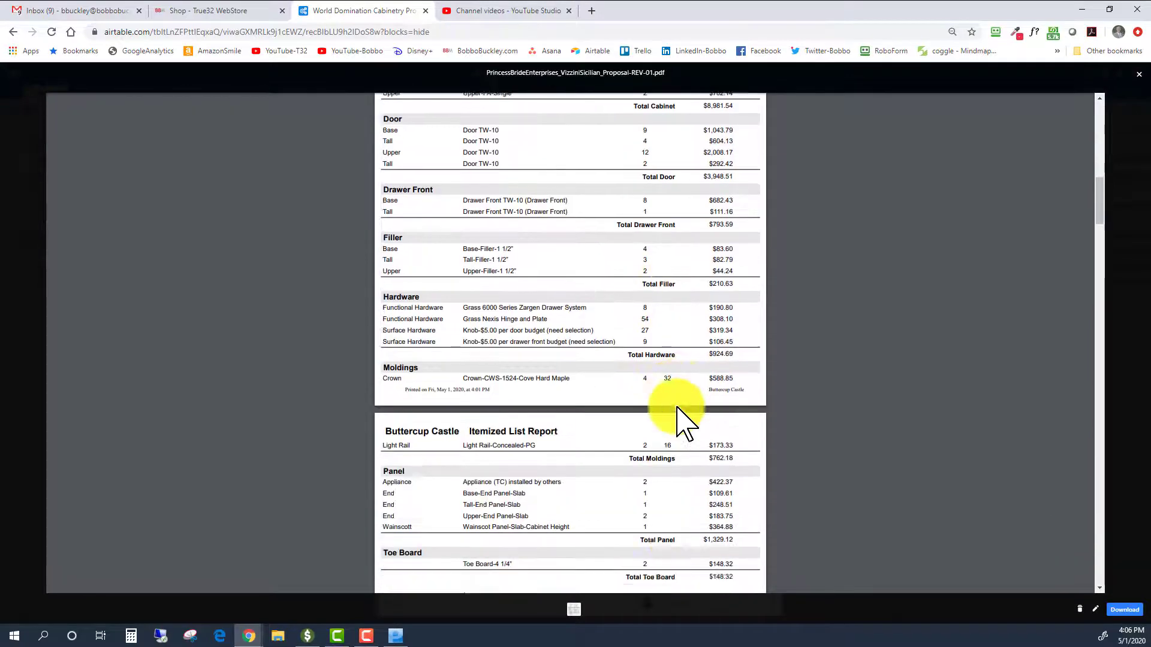
scroll(677, 408, down, 10)
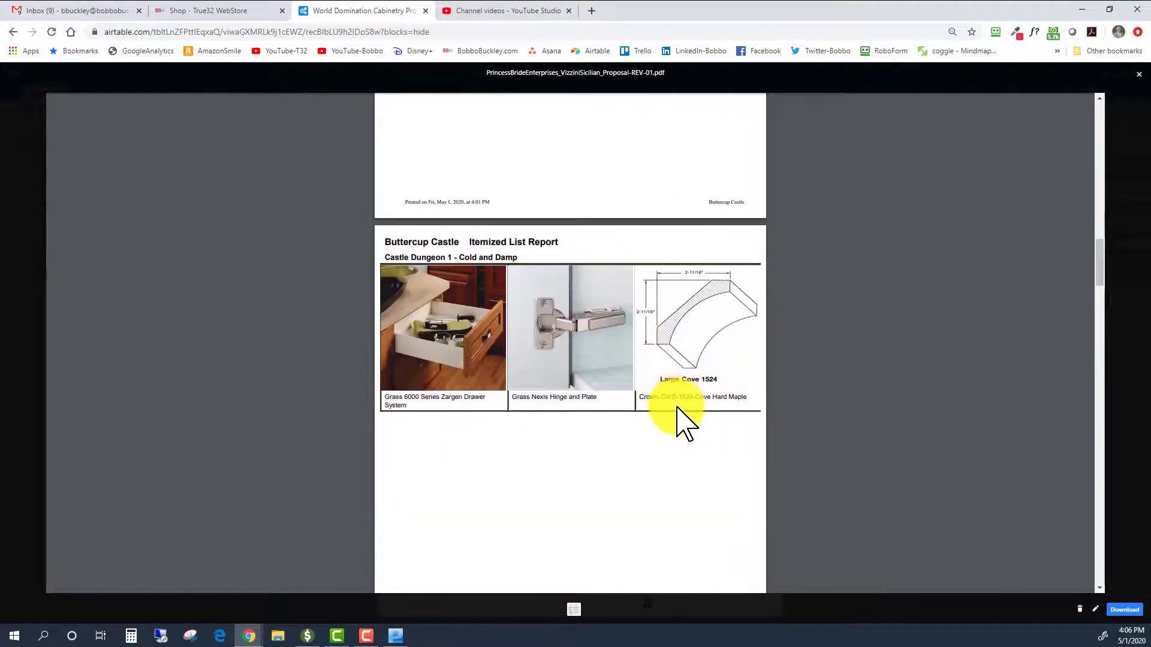
scroll(678, 413, down, 8)
scroll(689, 424, up, 5)
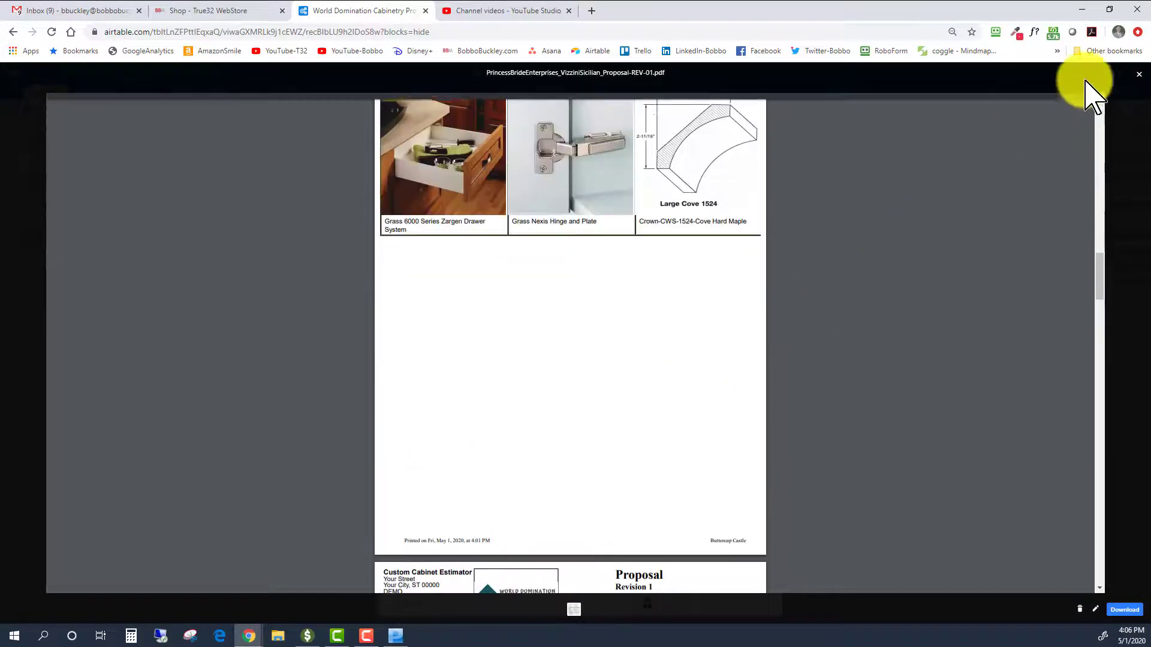
click(1138, 75)
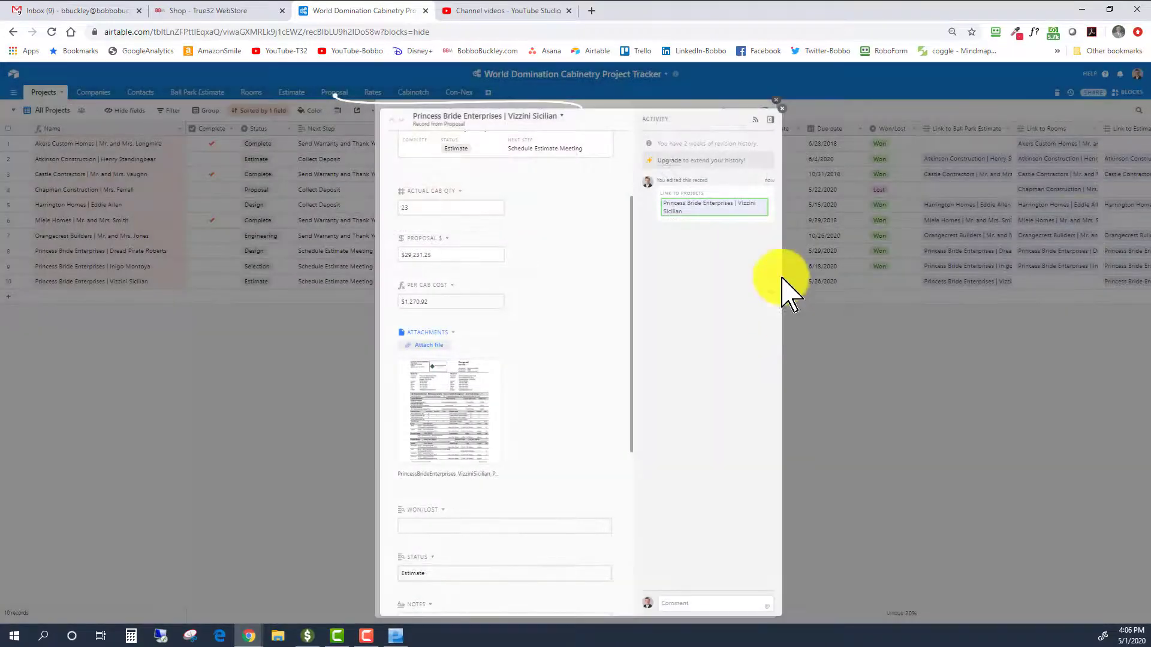
click(777, 103)
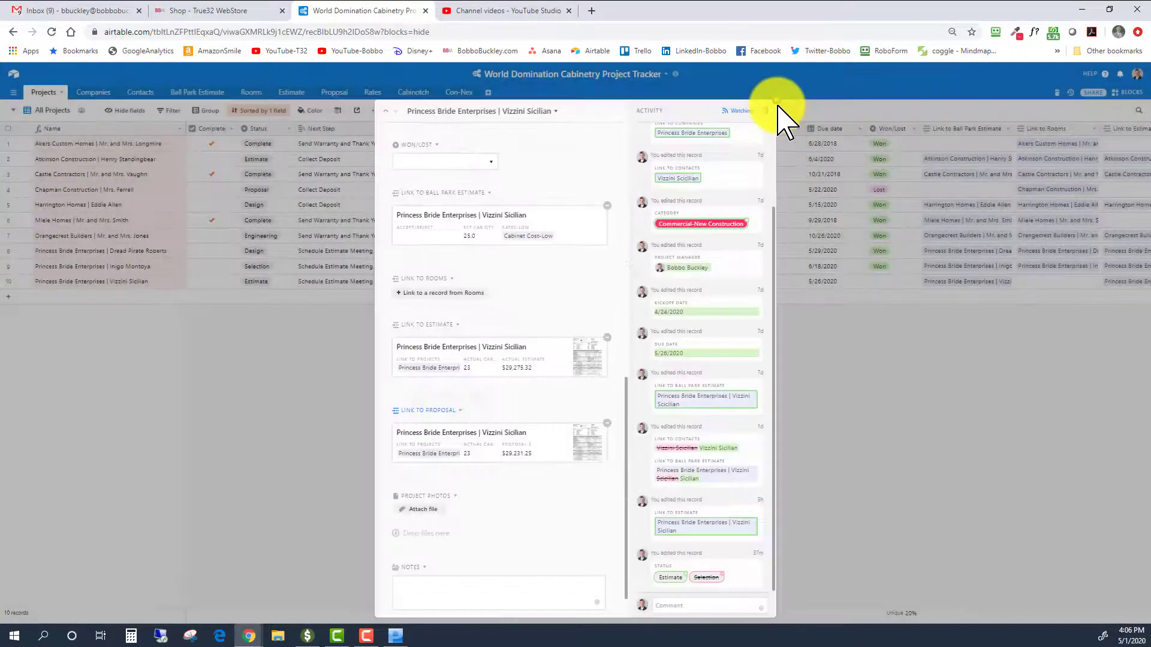
click(775, 107)
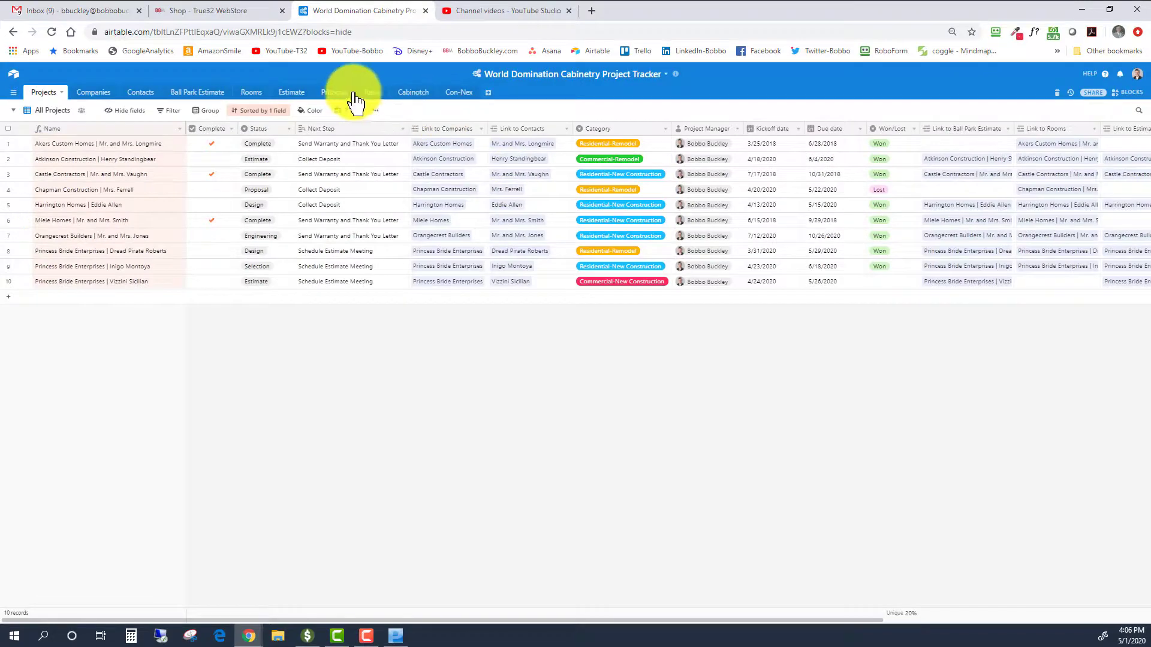
- Open the Proposal table and check the average per-cabinet cost across all proposals
click(335, 93)
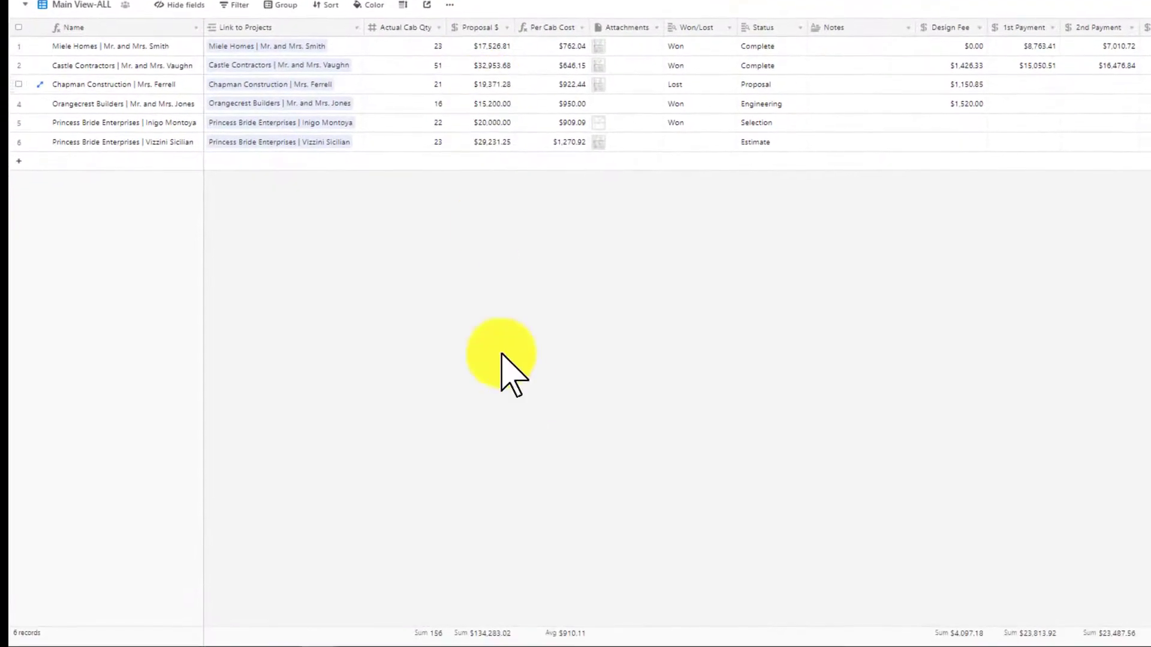
click(562, 634)
click(647, 504)
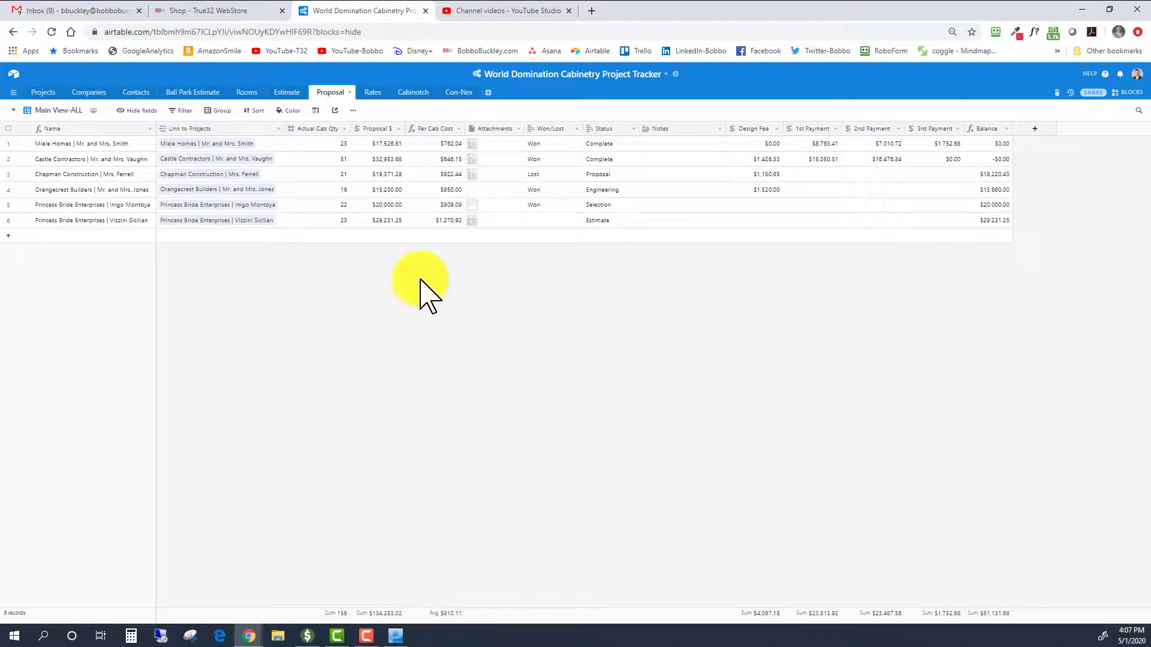
- Set the status of the Princess Bride Enterprises commercial new-construction project to Proposal in the Projects table
click(37, 91)
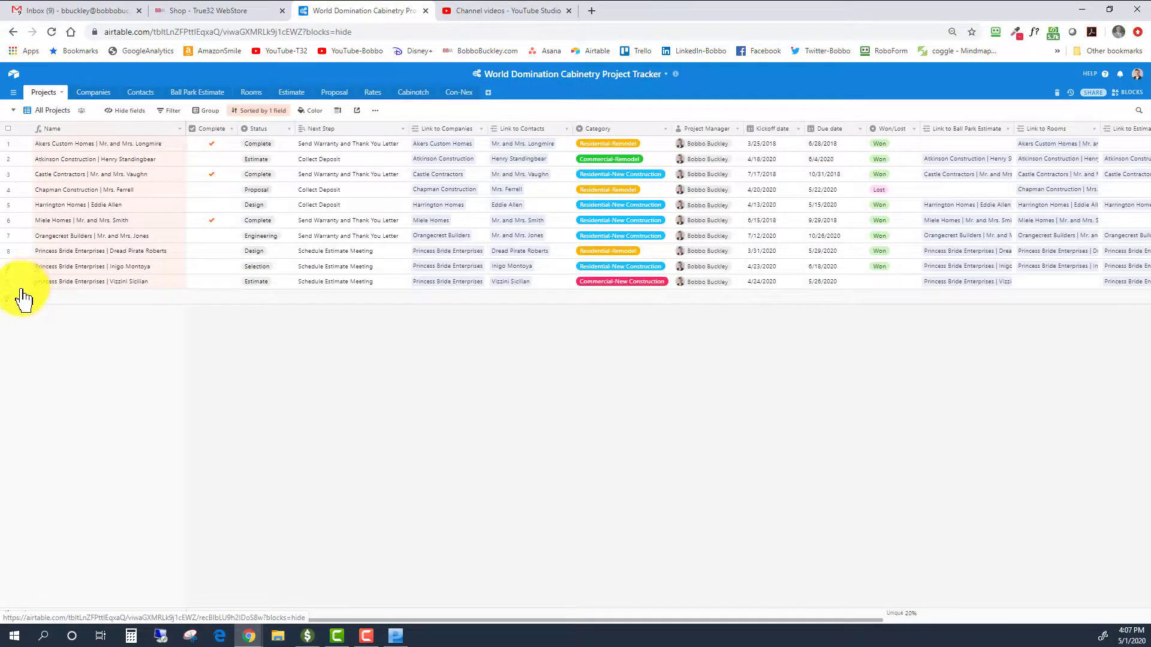
click(26, 284)
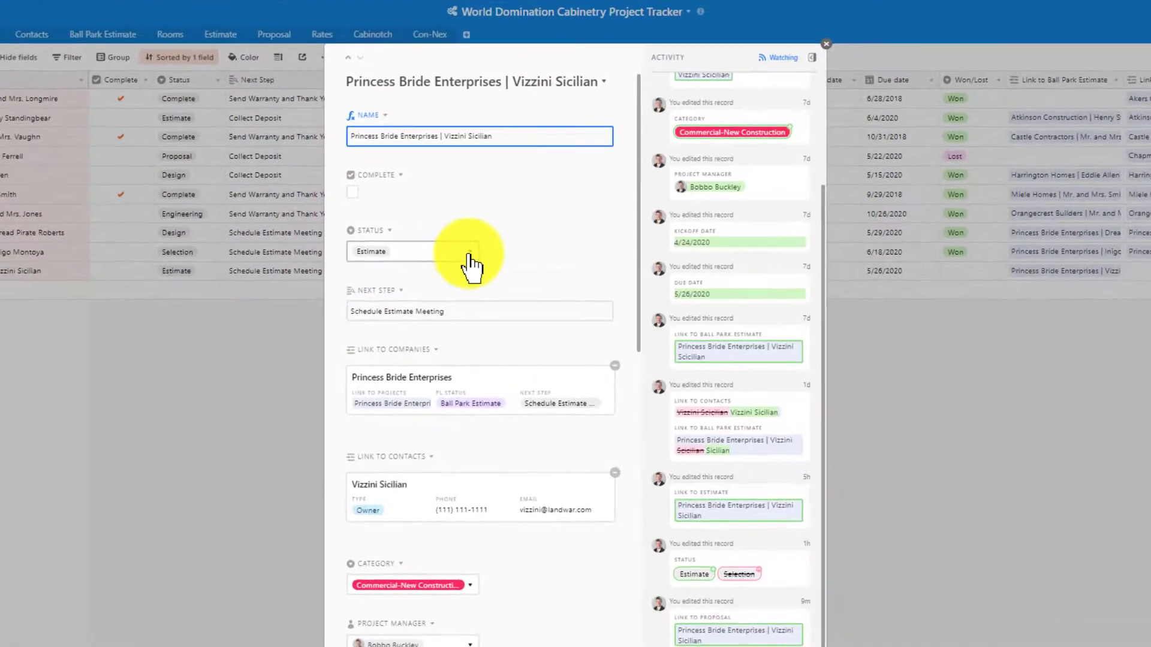
click(470, 257)
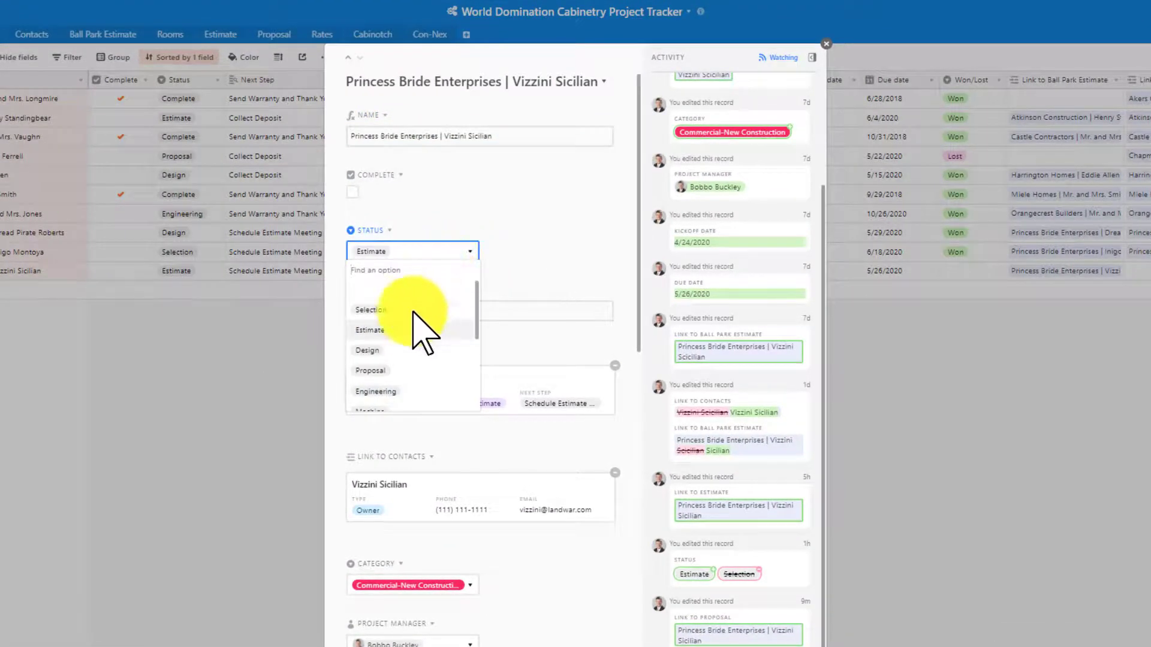
click(382, 374)
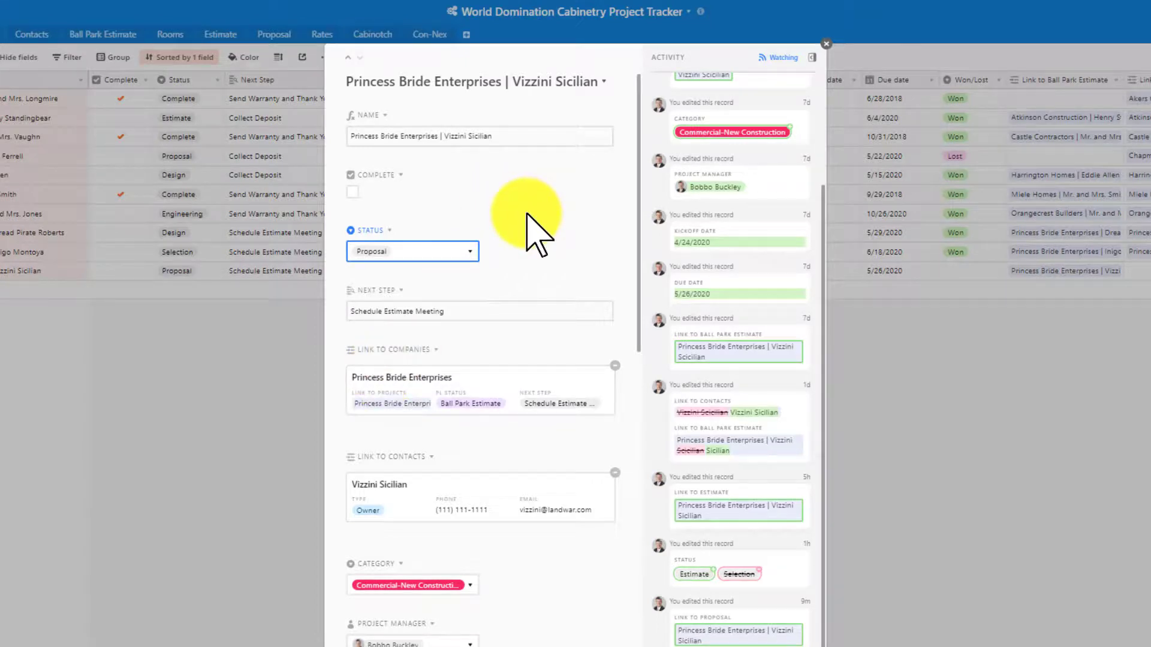
- Mark the open project as Won in its Won/Lost field and close the record
scroll(528, 216, down, 8)
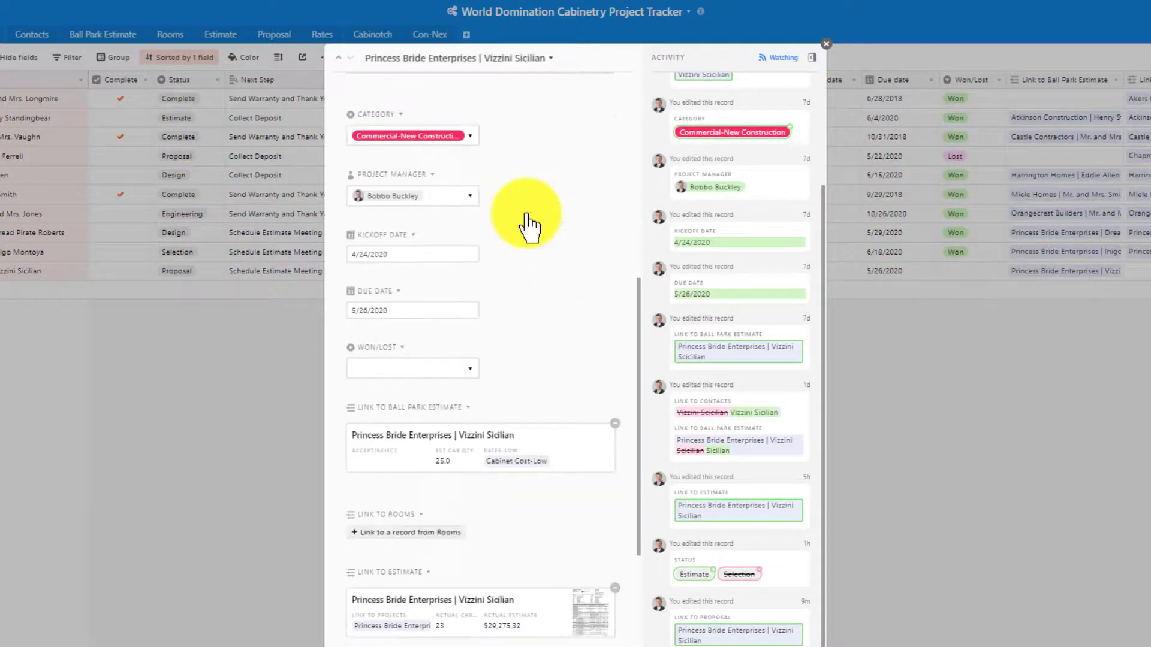
scroll(528, 228, down, 3)
scroll(532, 230, up, 5)
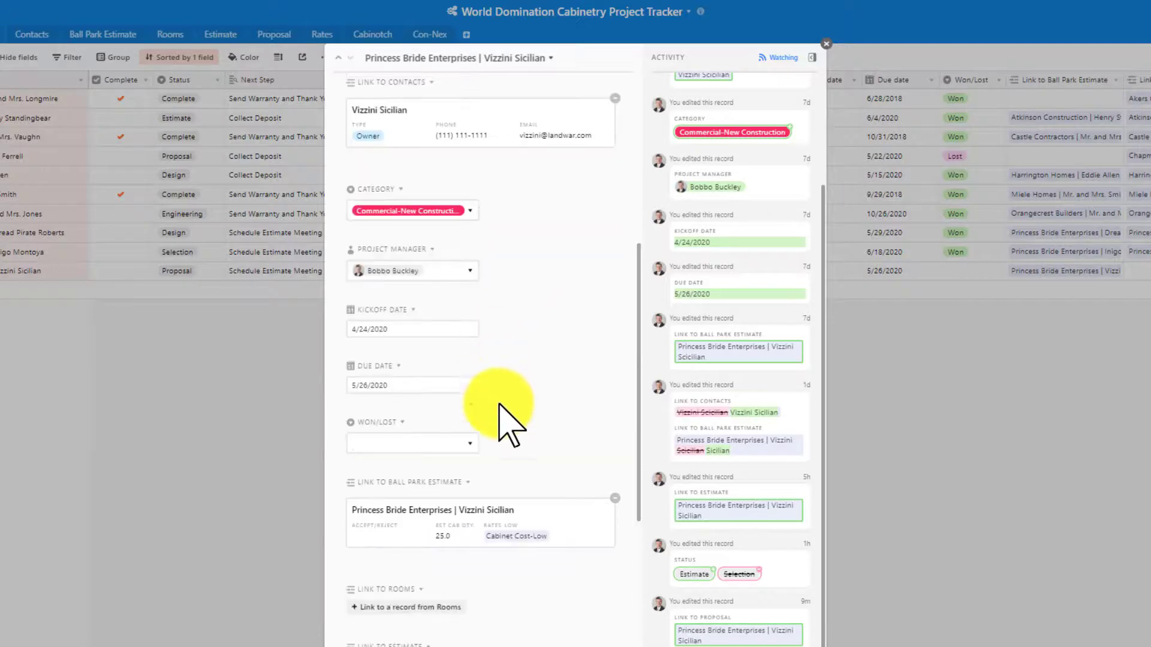
click(470, 454)
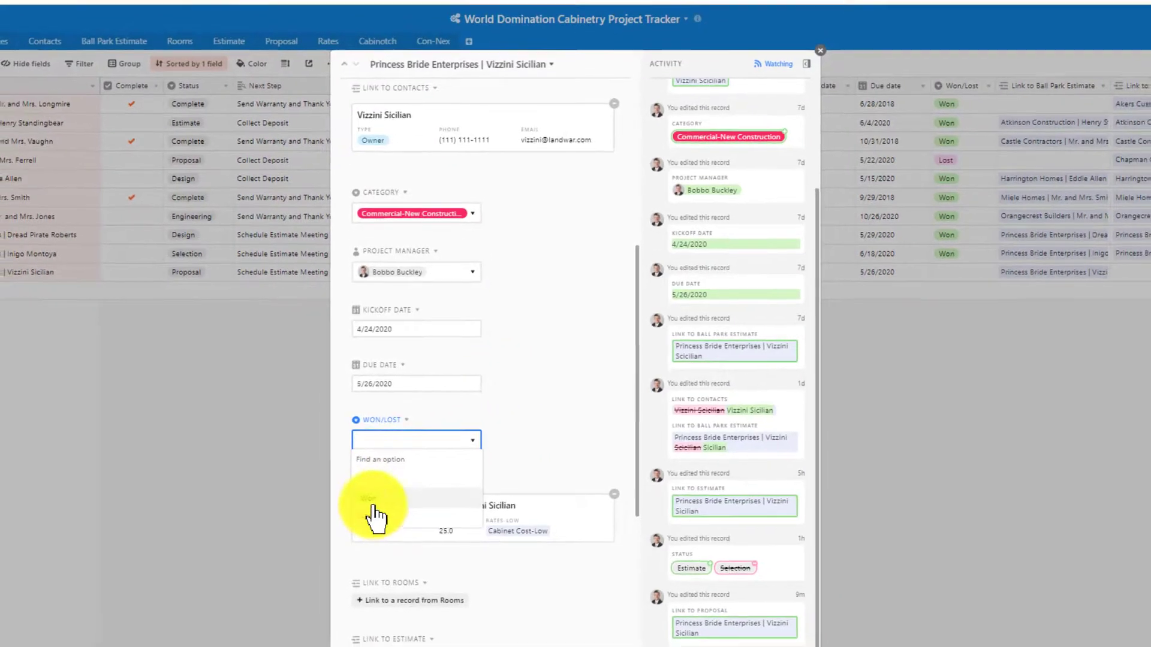
click(363, 505)
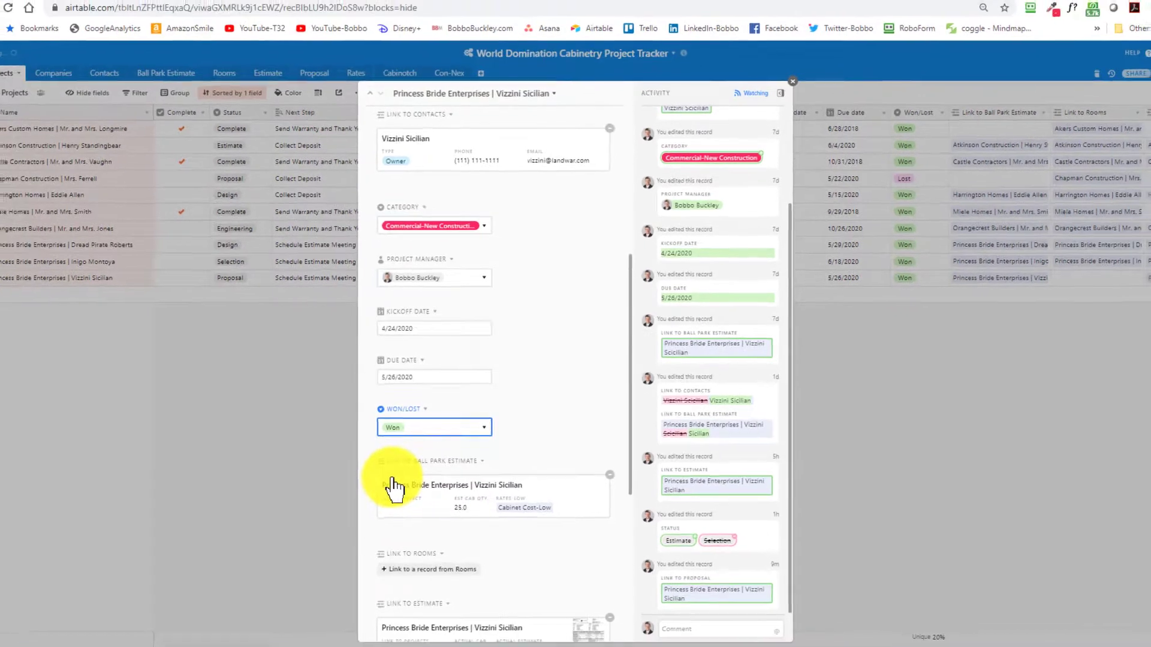
click(793, 81)
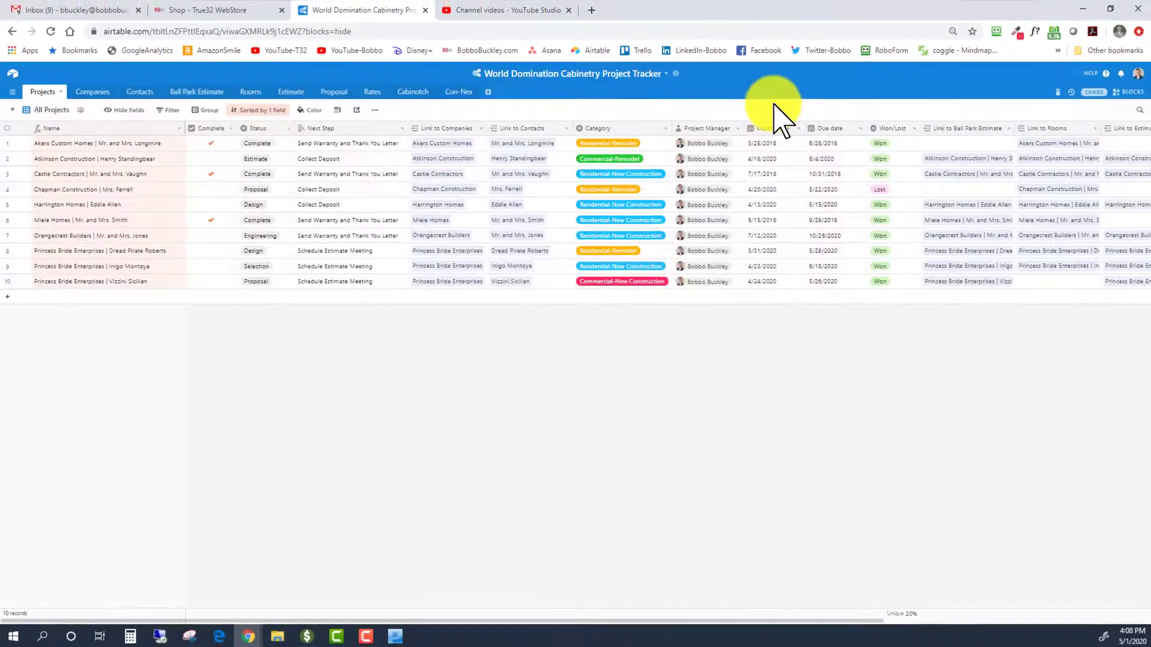